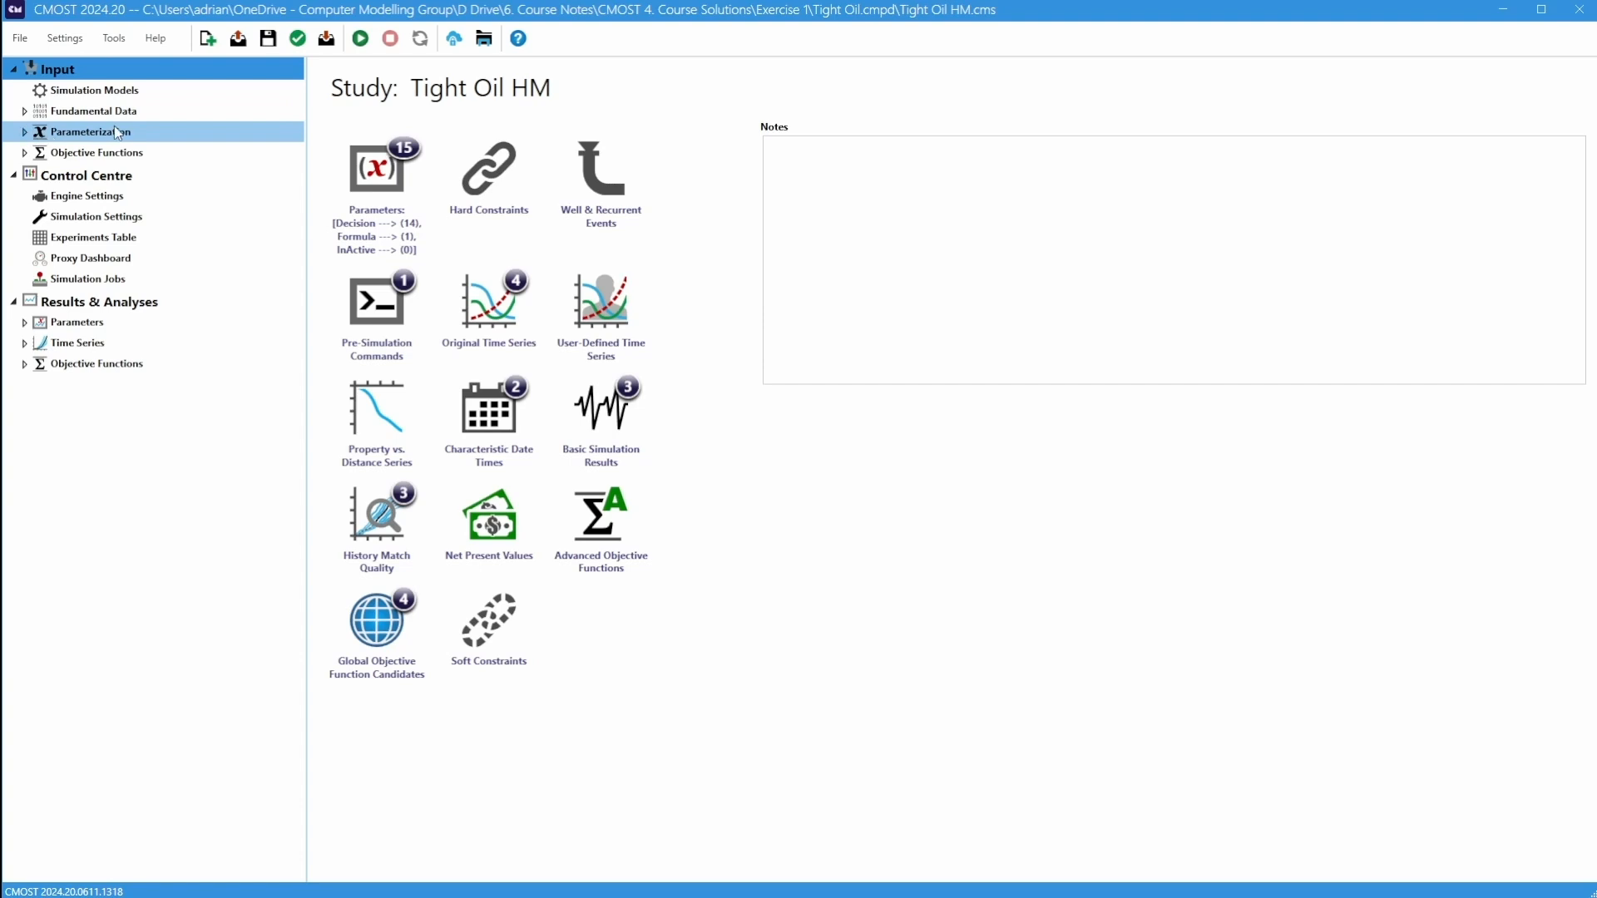
- Review the study's parameter list, the objective function categories and the Control Centre engine overview
{"action": "left_click", "coordinate": [25, 133]}
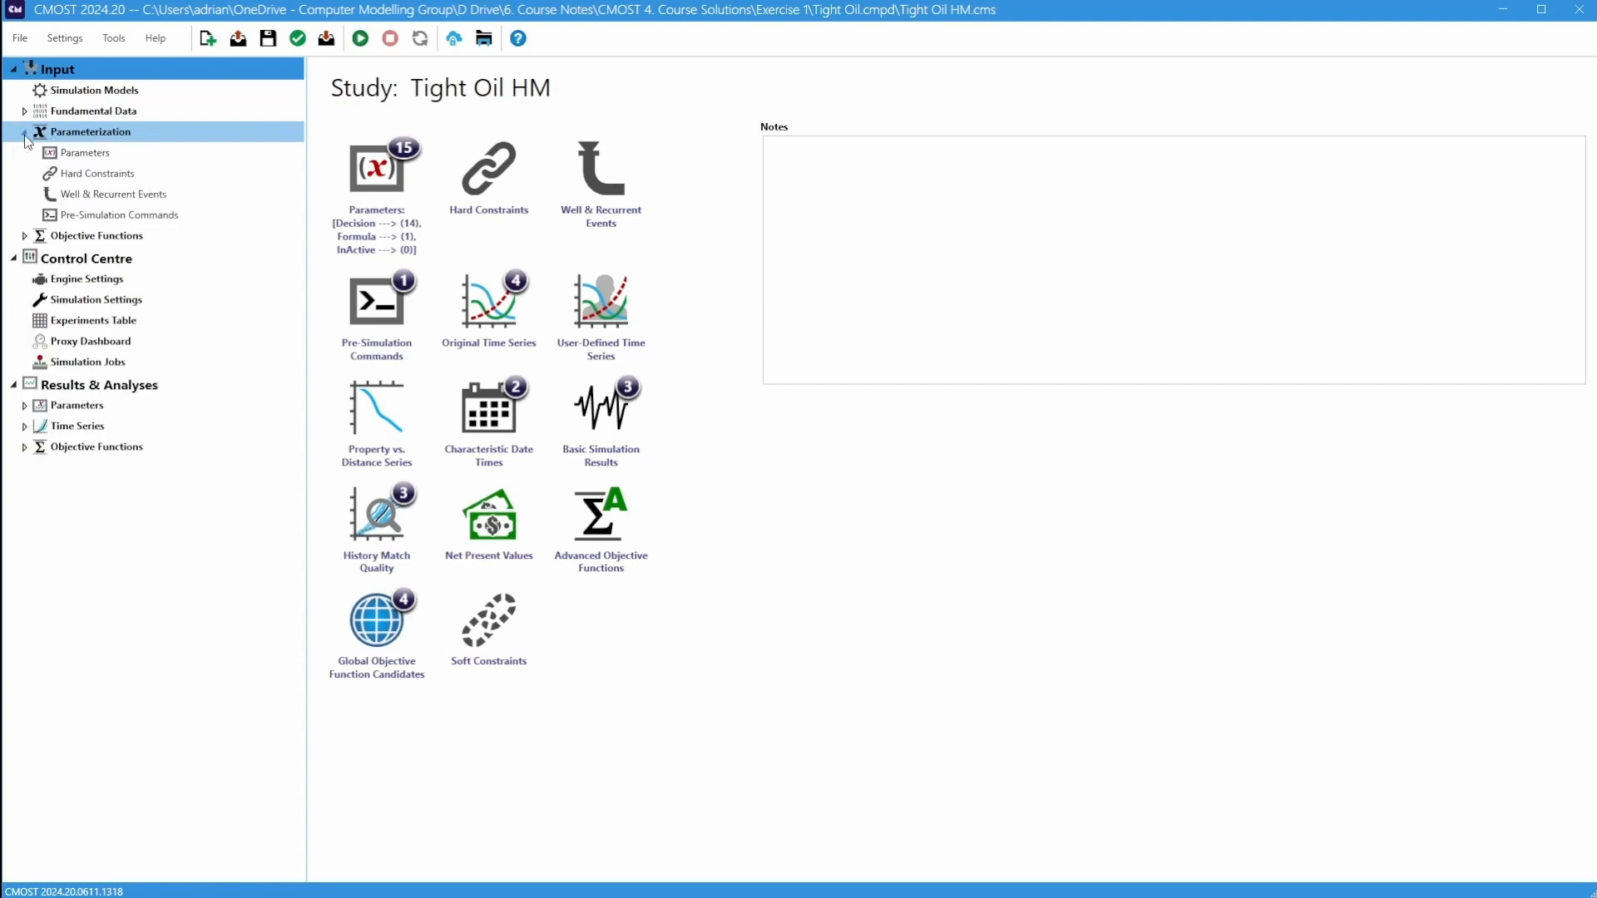
{"action": "left_click", "coordinate": [85, 154]}
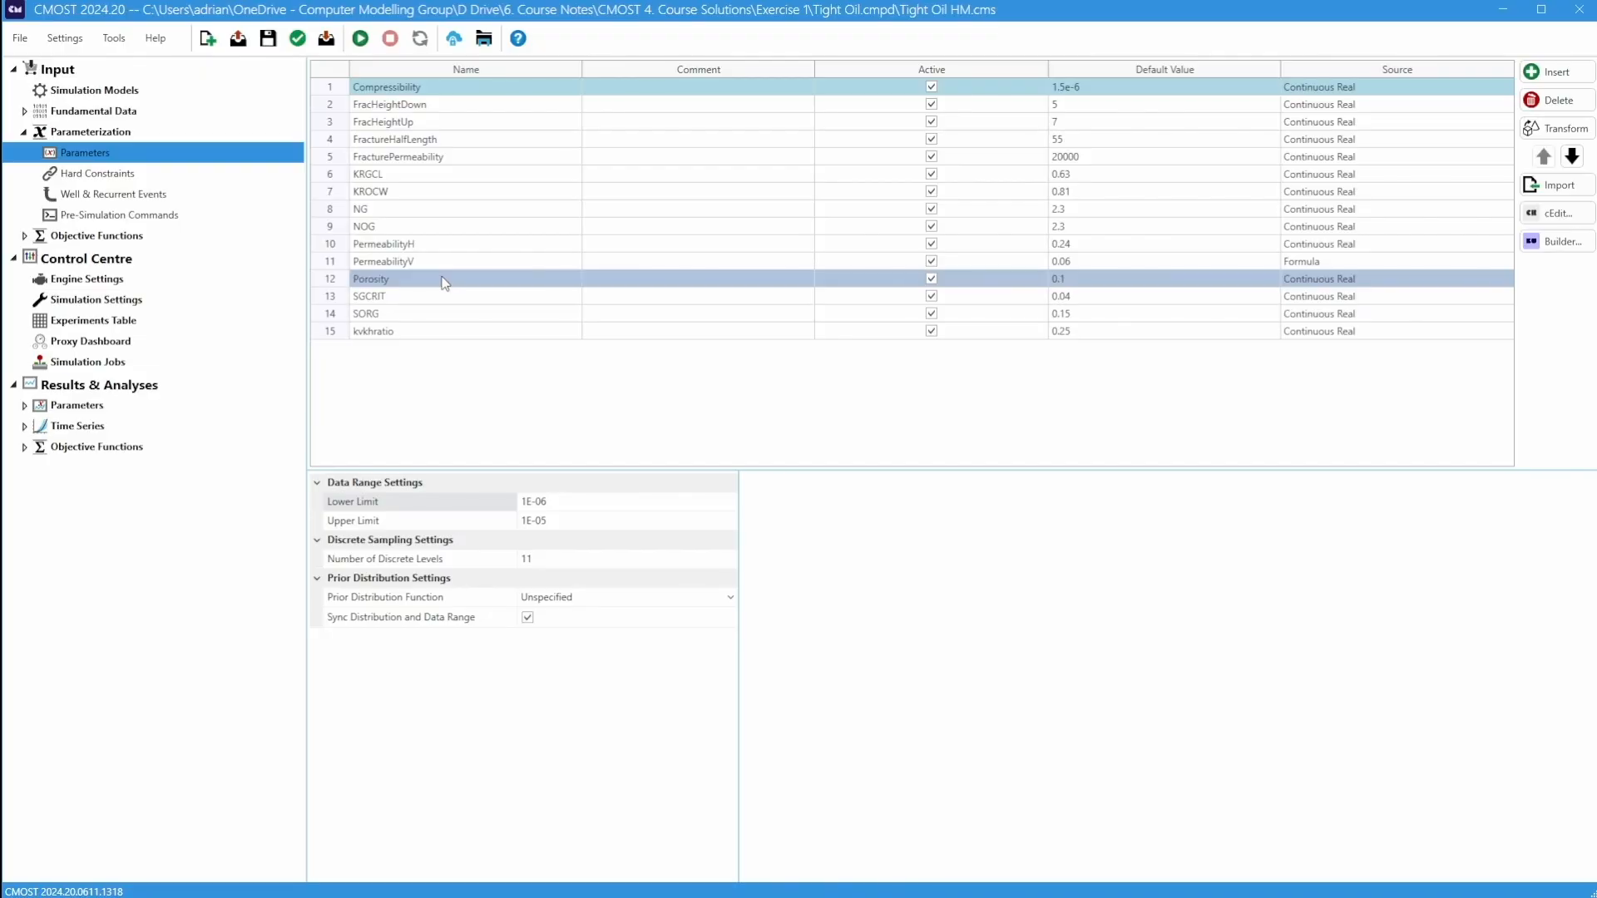
{"action": "left_click", "coordinate": [96, 235]}
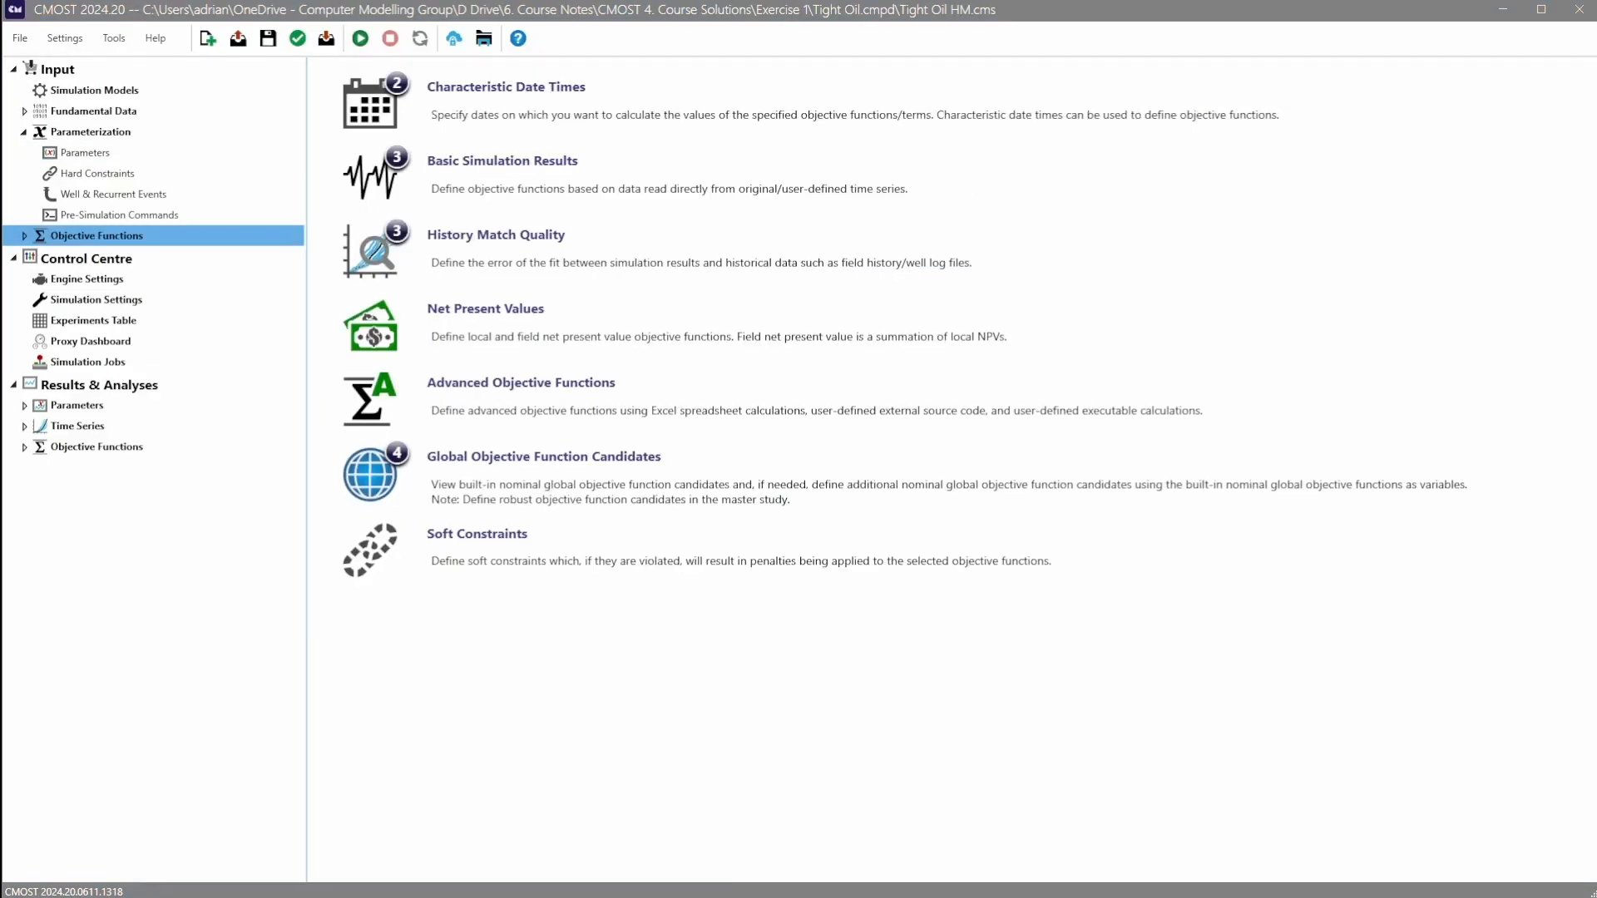
{"action": "left_click", "coordinate": [295, 256]}
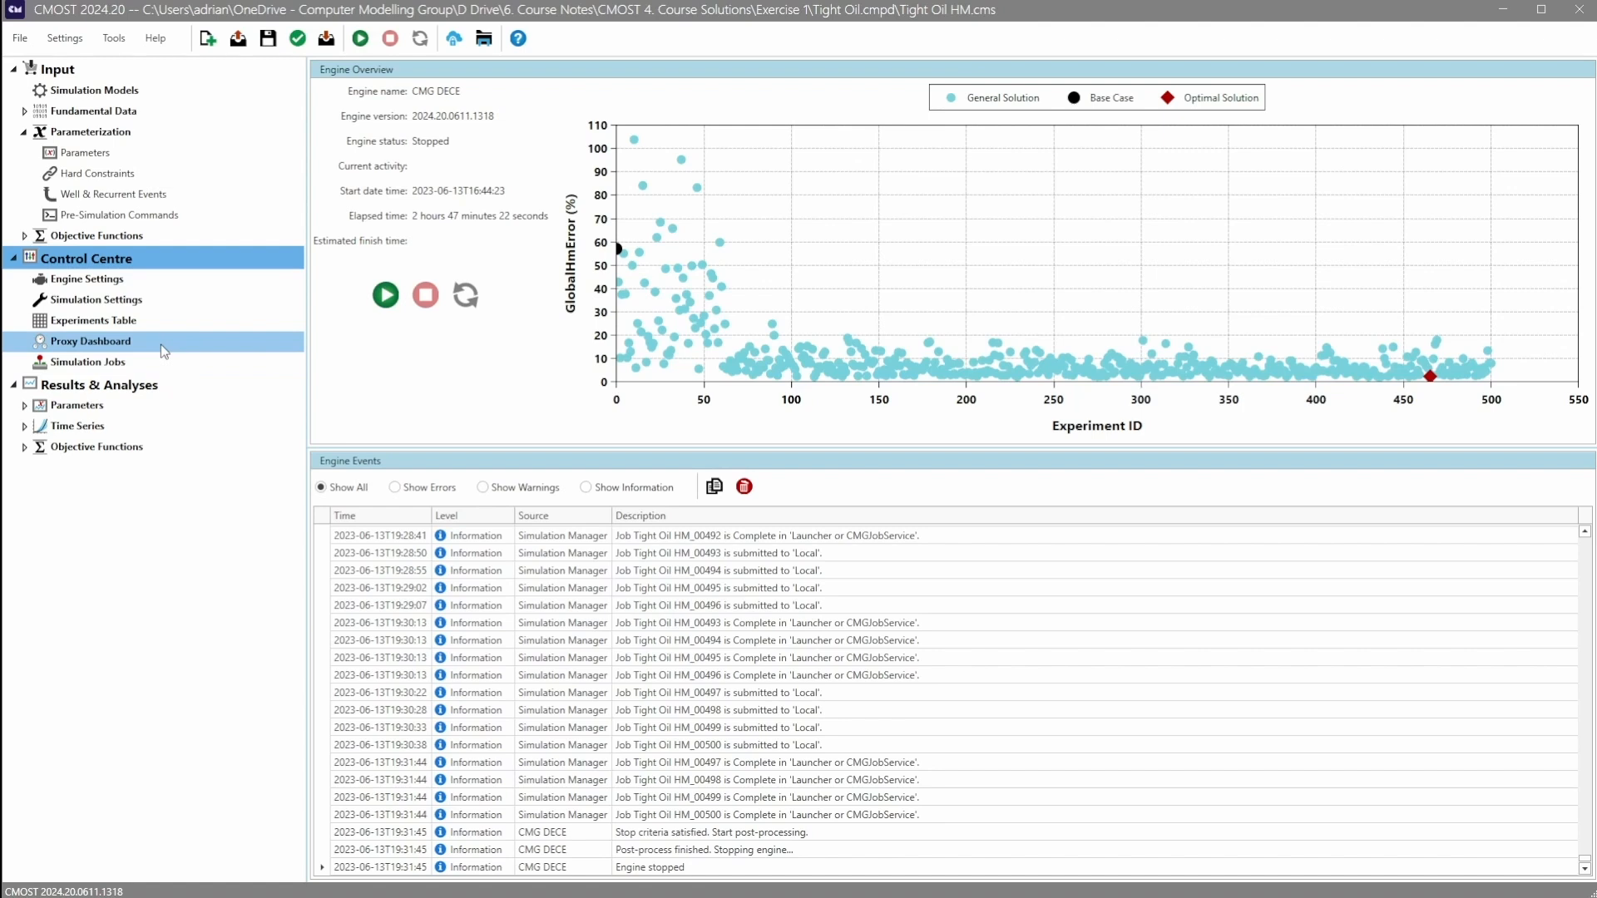
- Open the proxy analysis results for Cumulative_Oil_Prod and examine the training and verification points in the Model QC plot
{"action": "left_click", "coordinate": [73, 387]}
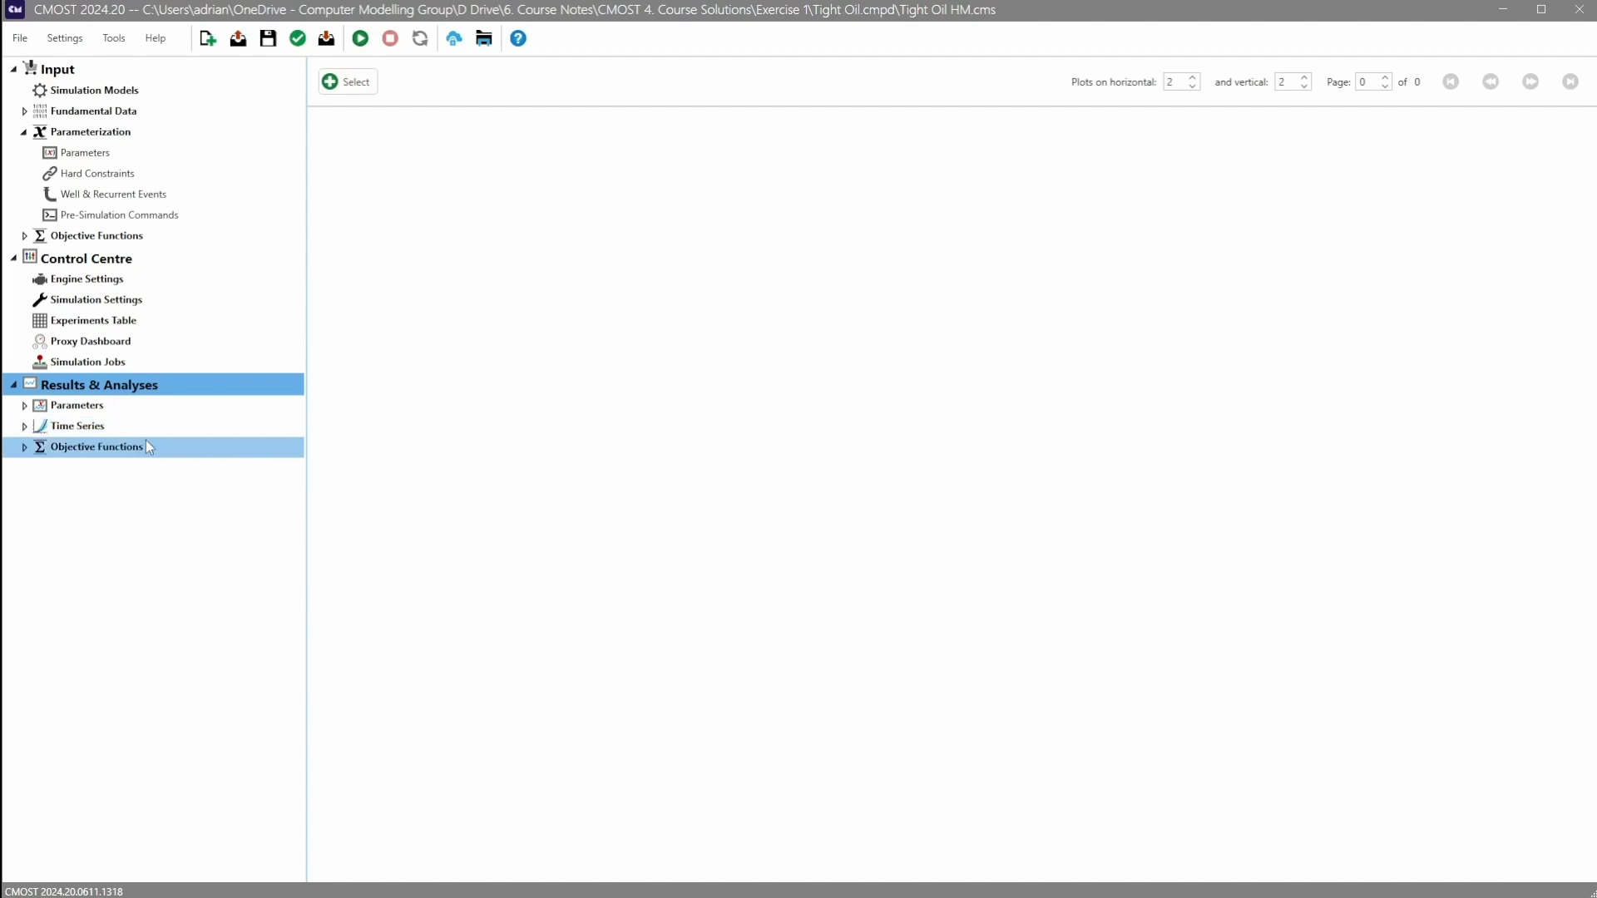
{"action": "left_click", "coordinate": [25, 447]}
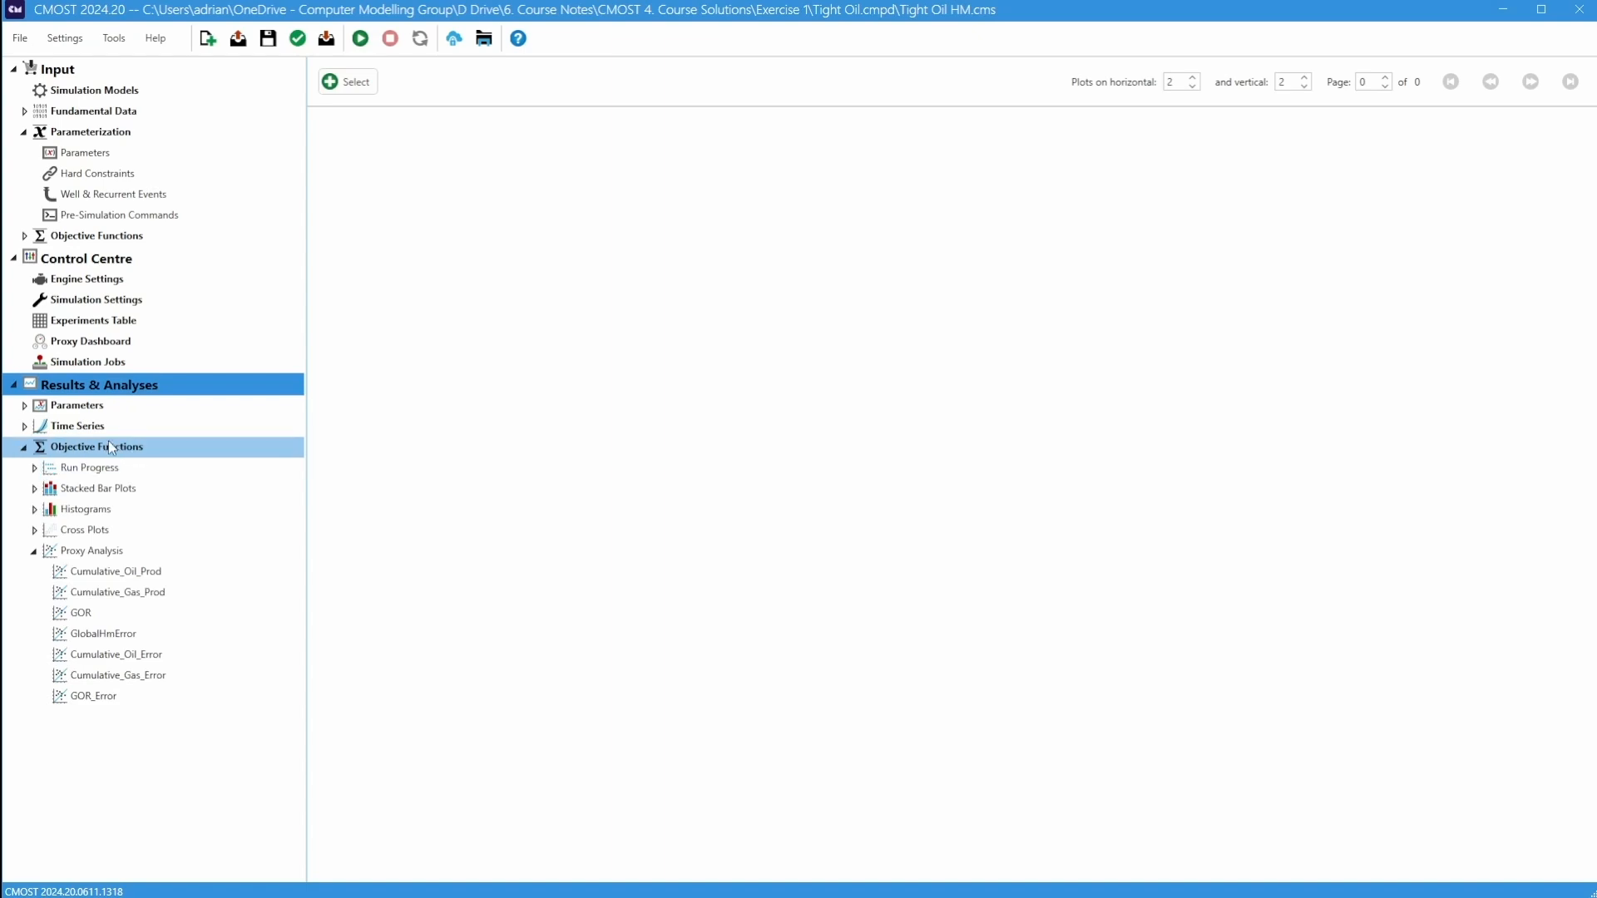
{"action": "left_click", "coordinate": [123, 556]}
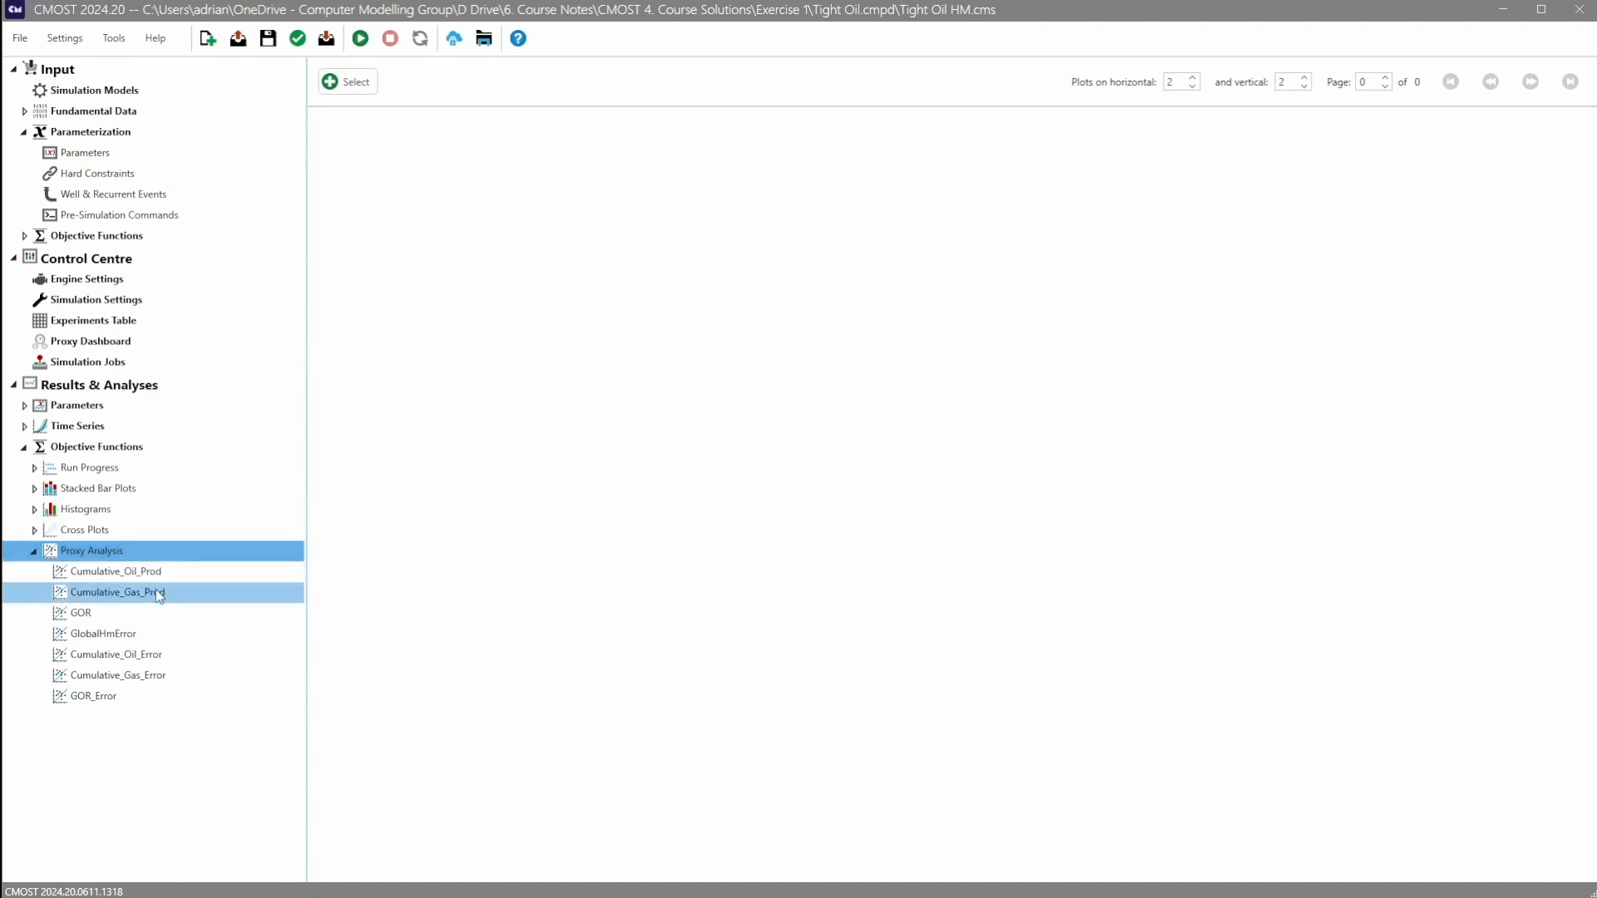
{"action": "left_click", "coordinate": [166, 575]}
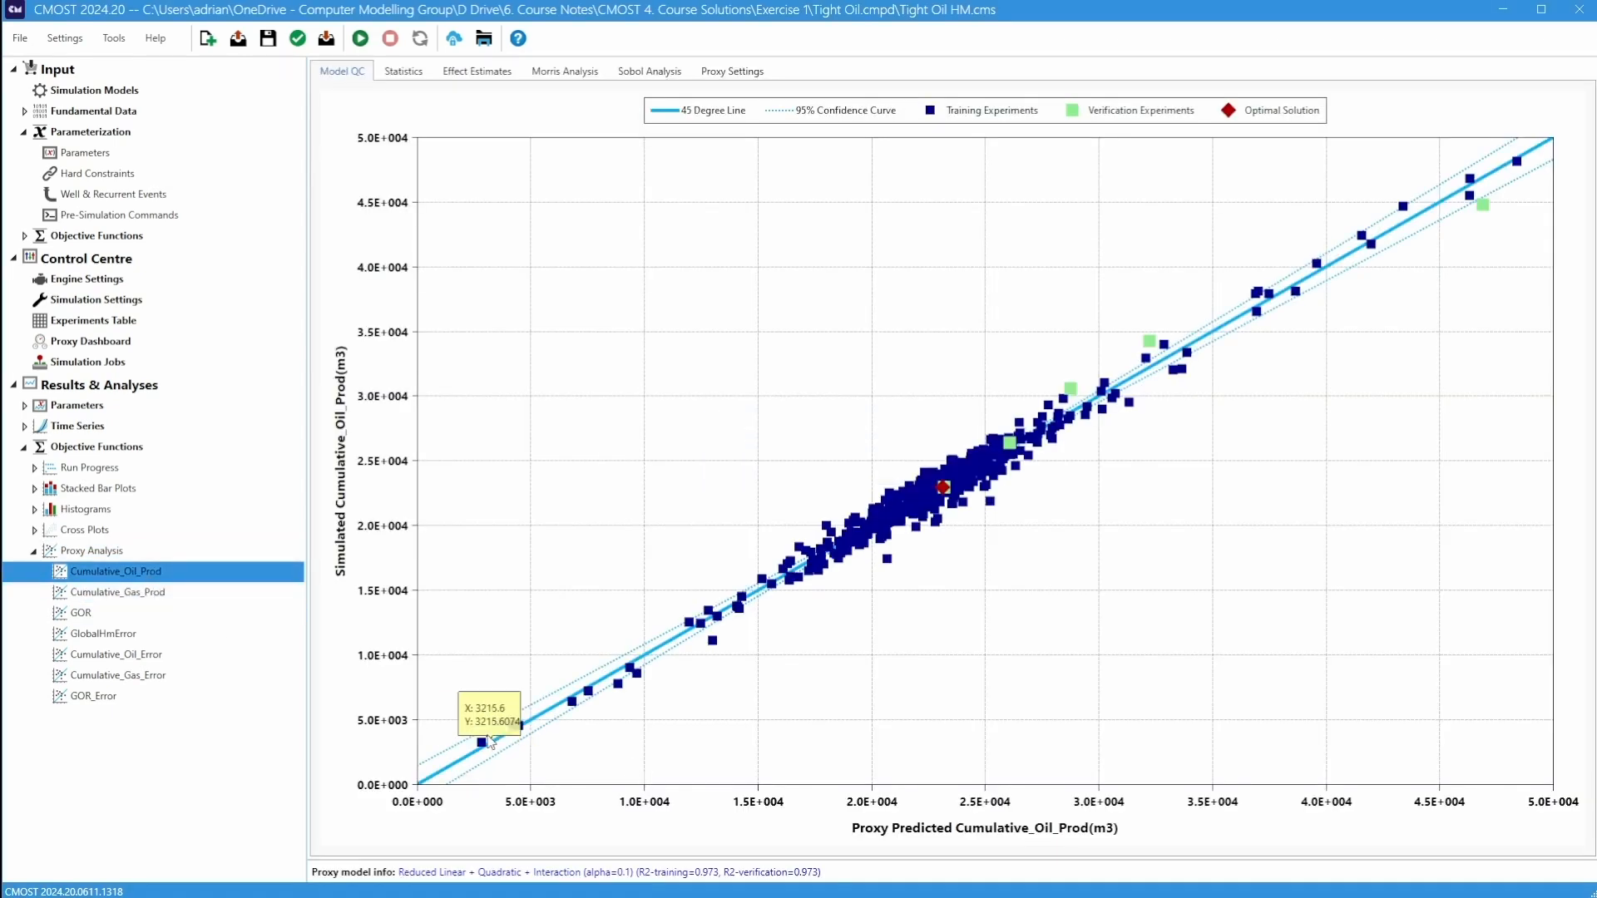
{"action": "mouse_move", "coordinate": [882, 543]}
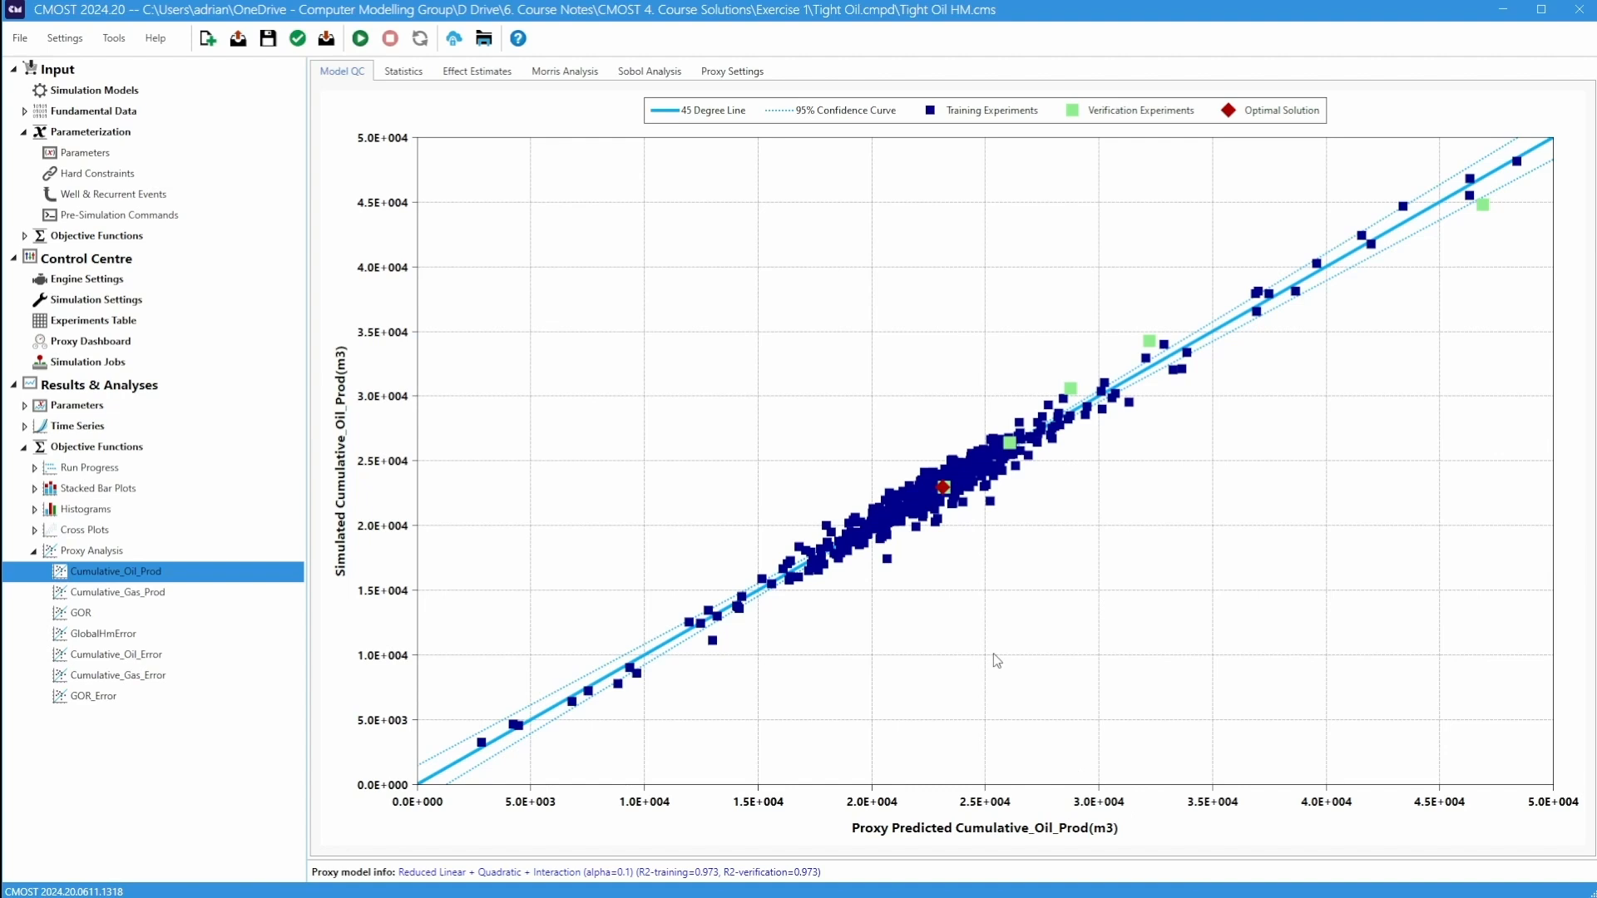
{"action": "mouse_move", "coordinate": [1036, 452]}
{"action": "mouse_move", "coordinate": [1153, 350]}
- Review the statistics, effect estimates, Morris analysis, Sobol analysis and proxy settings for Cumulative_Oil_Prod
{"action": "left_click", "coordinate": [406, 74]}
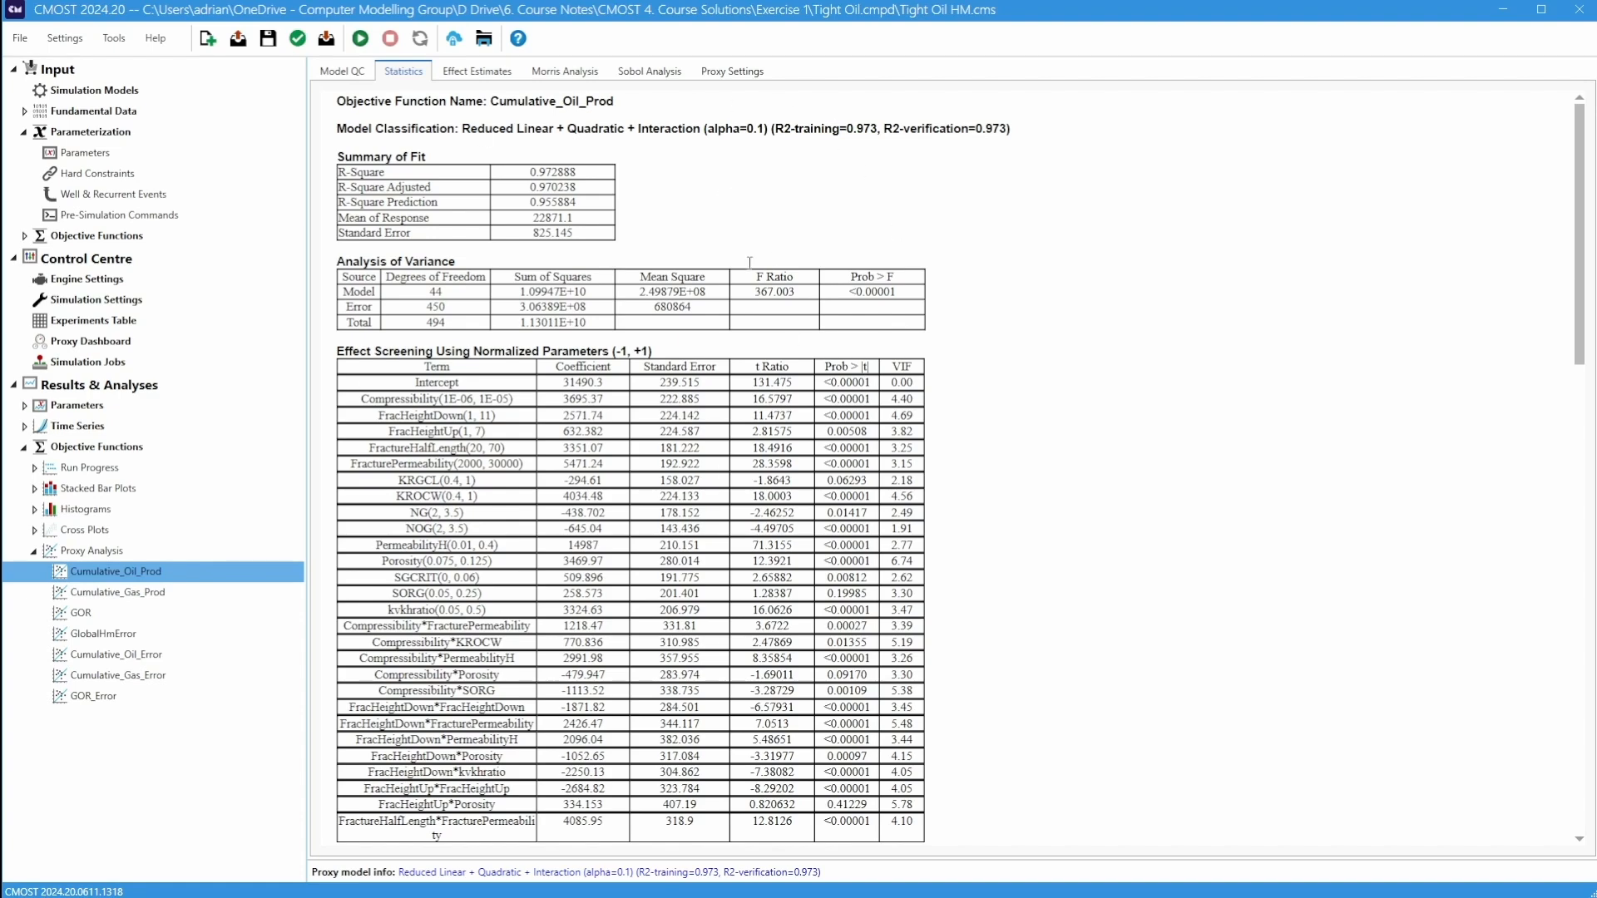
{"action": "left_click", "coordinate": [483, 77]}
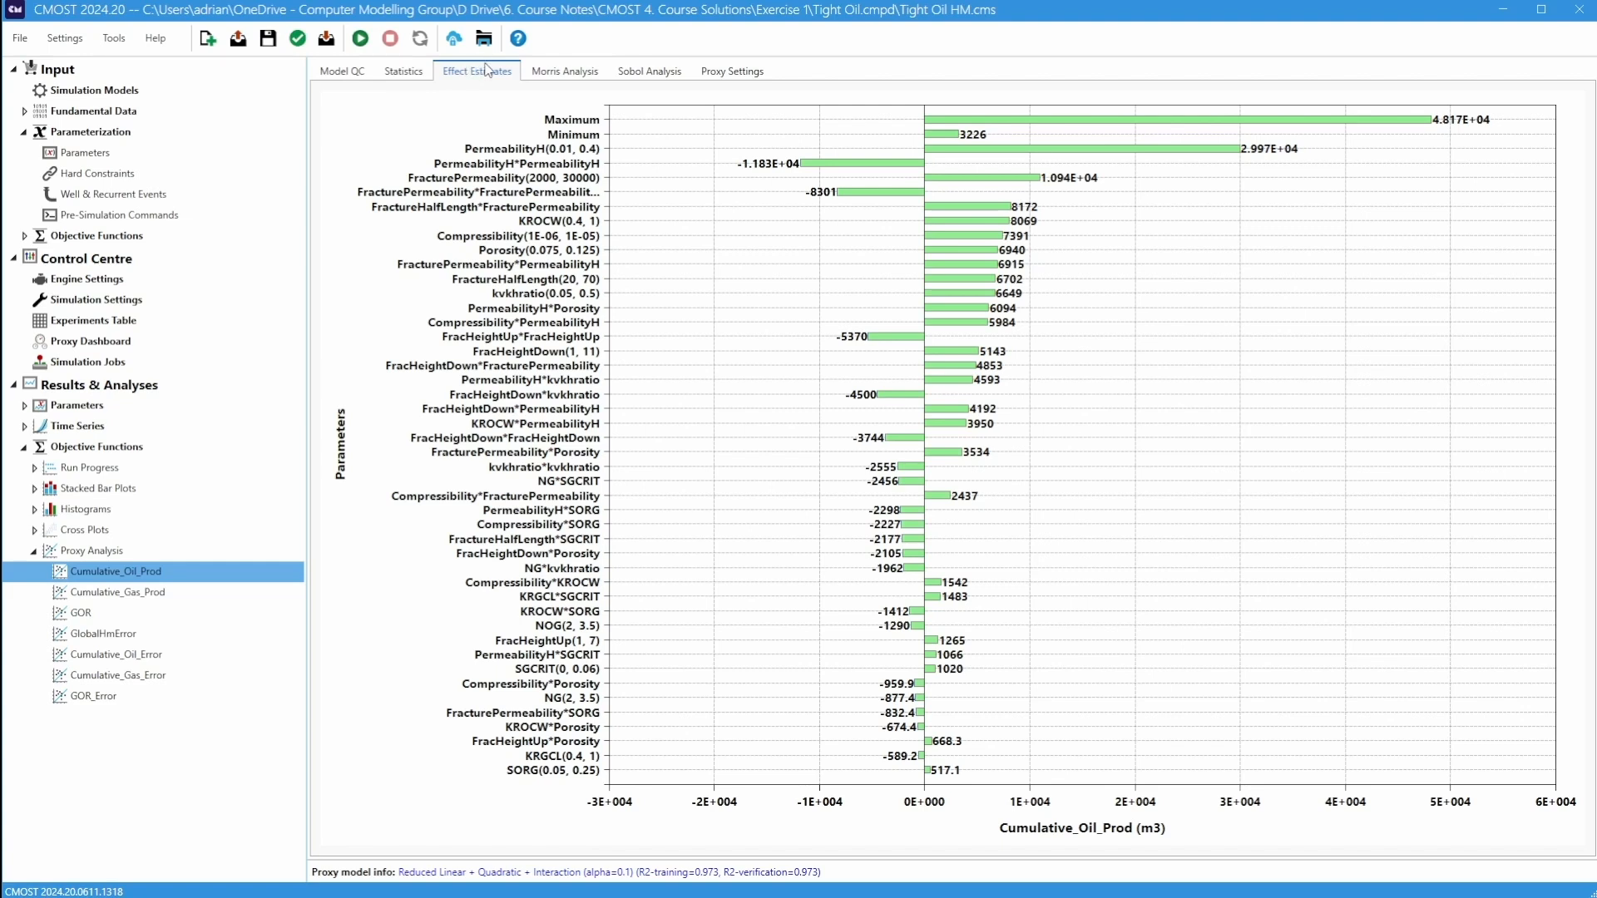
{"action": "left_click", "coordinate": [578, 73]}
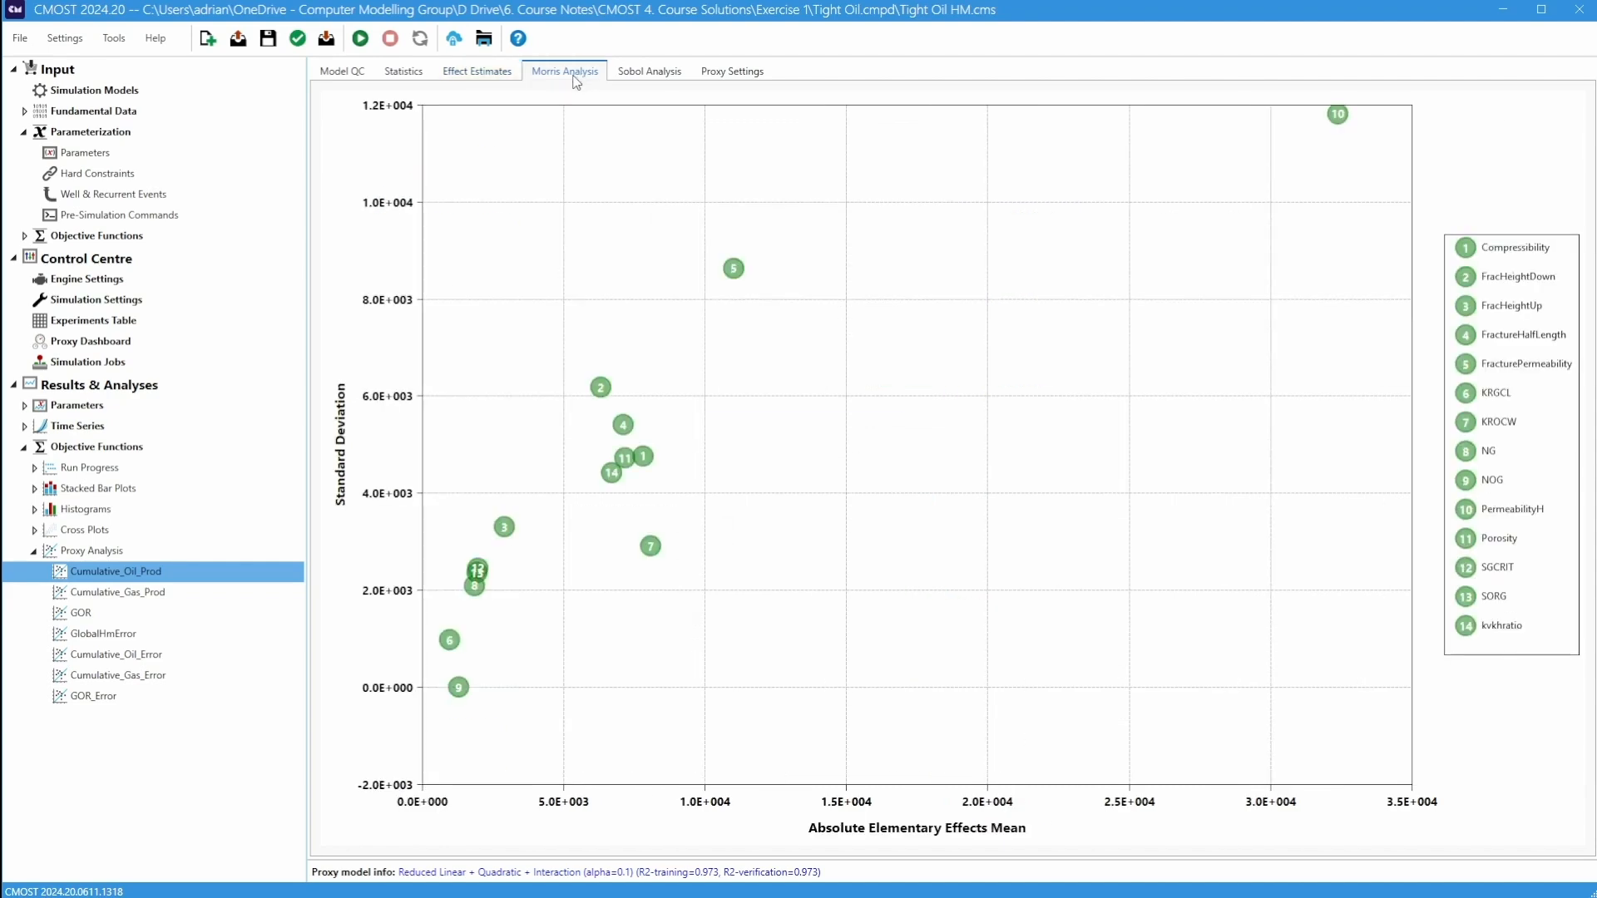
{"action": "left_click", "coordinate": [663, 79]}
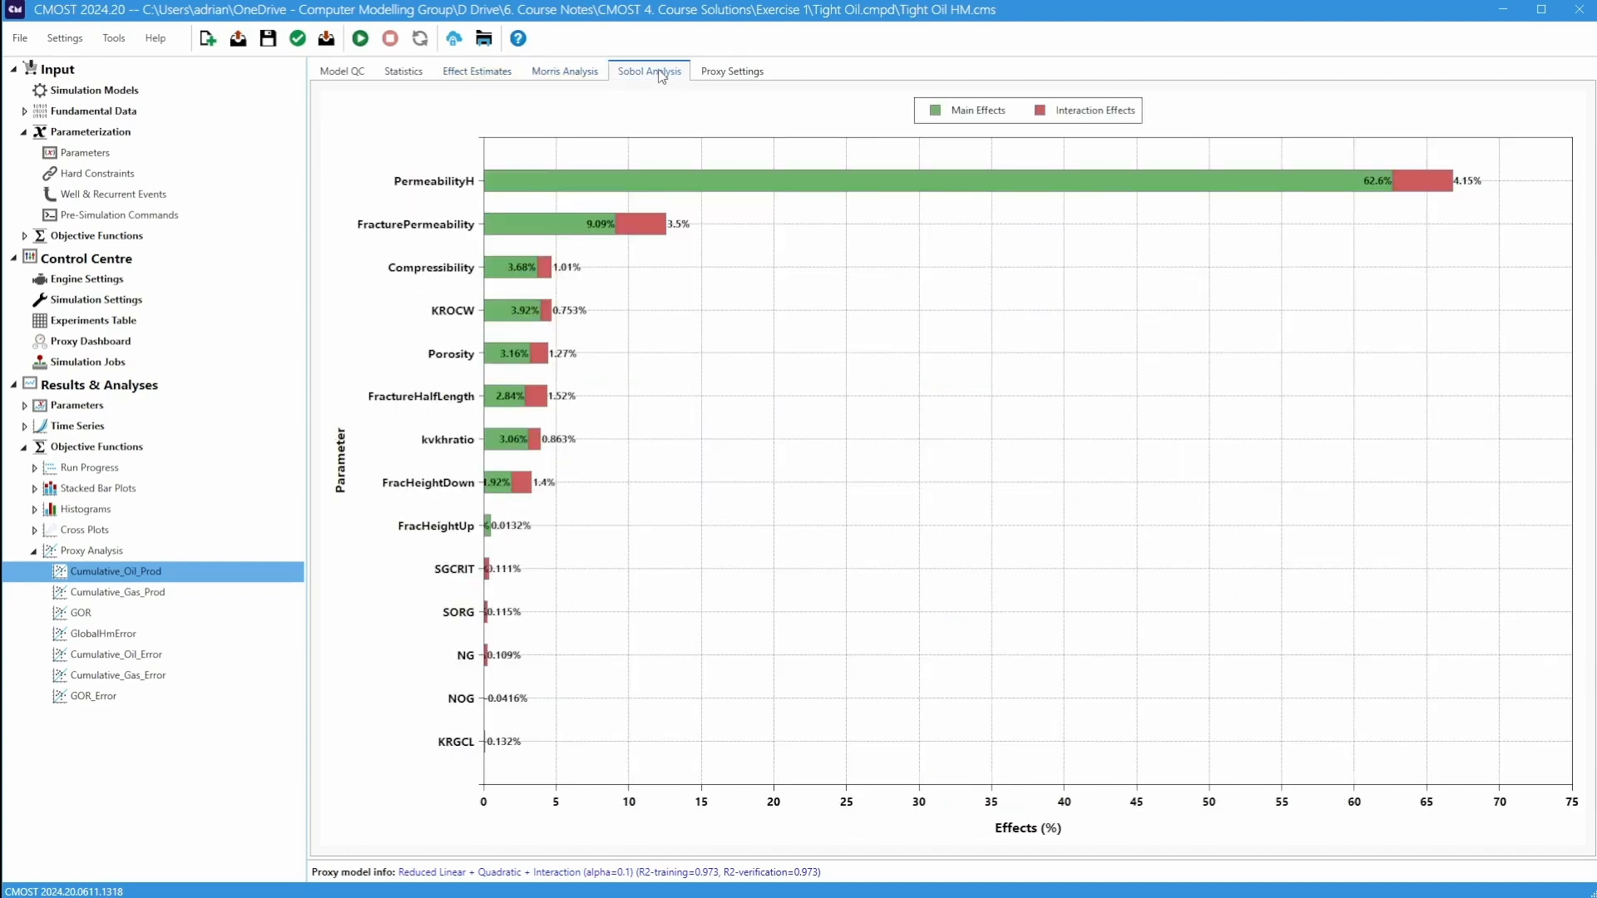
{"action": "left_click", "coordinate": [748, 75]}
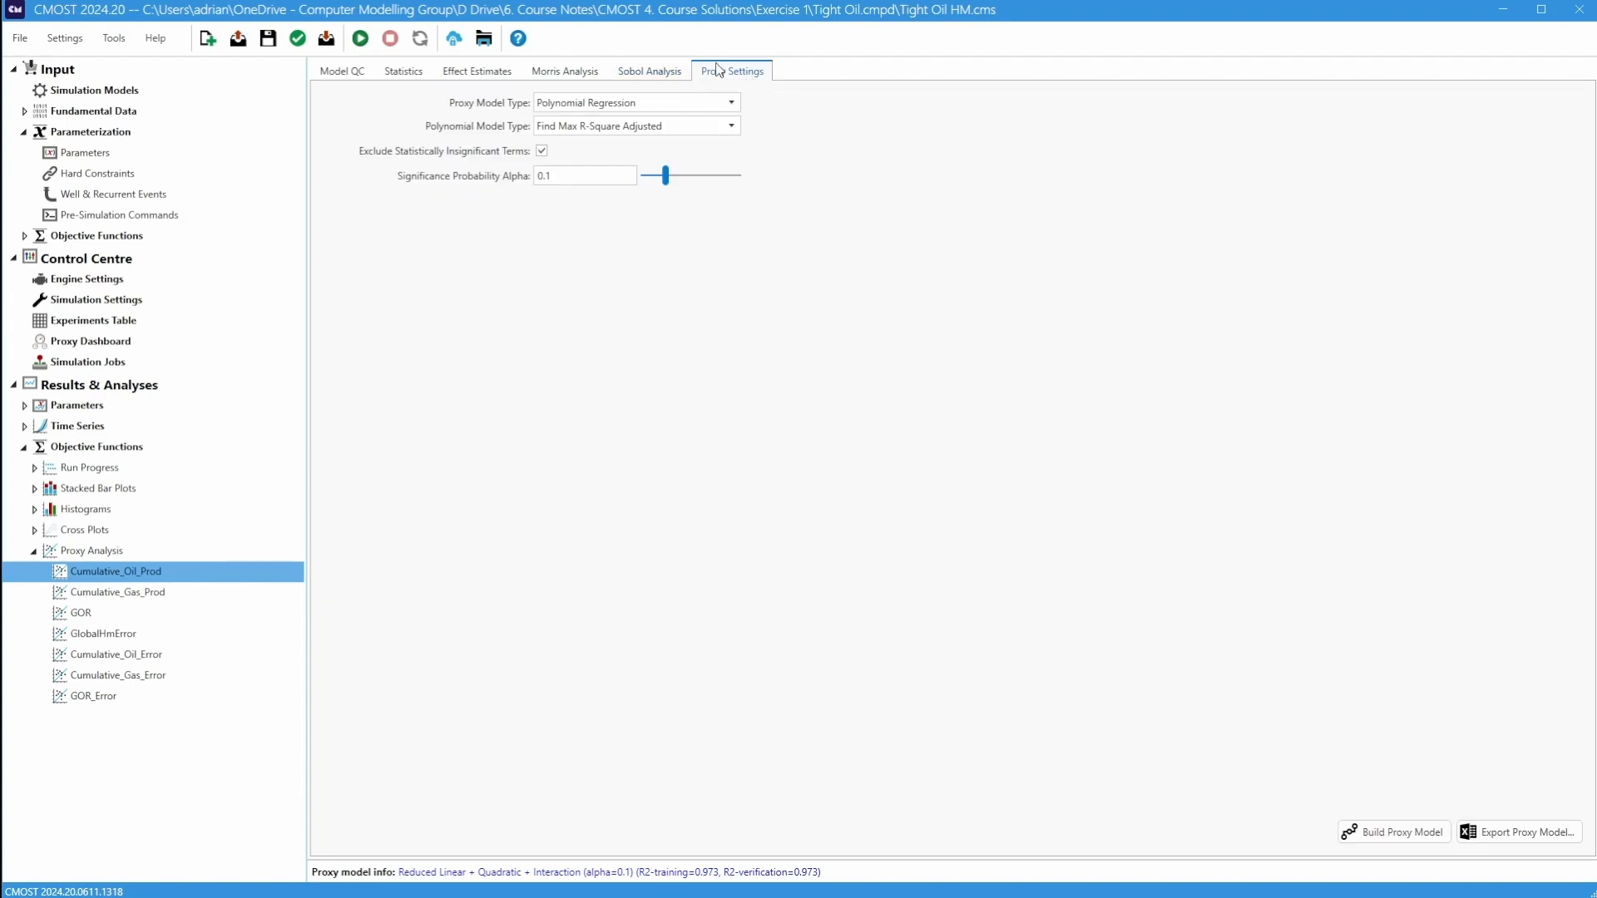
- Check the proxy settings and model fit information for Cumulative_Gas_Prod and GOR
{"action": "left_click", "coordinate": [116, 578]}
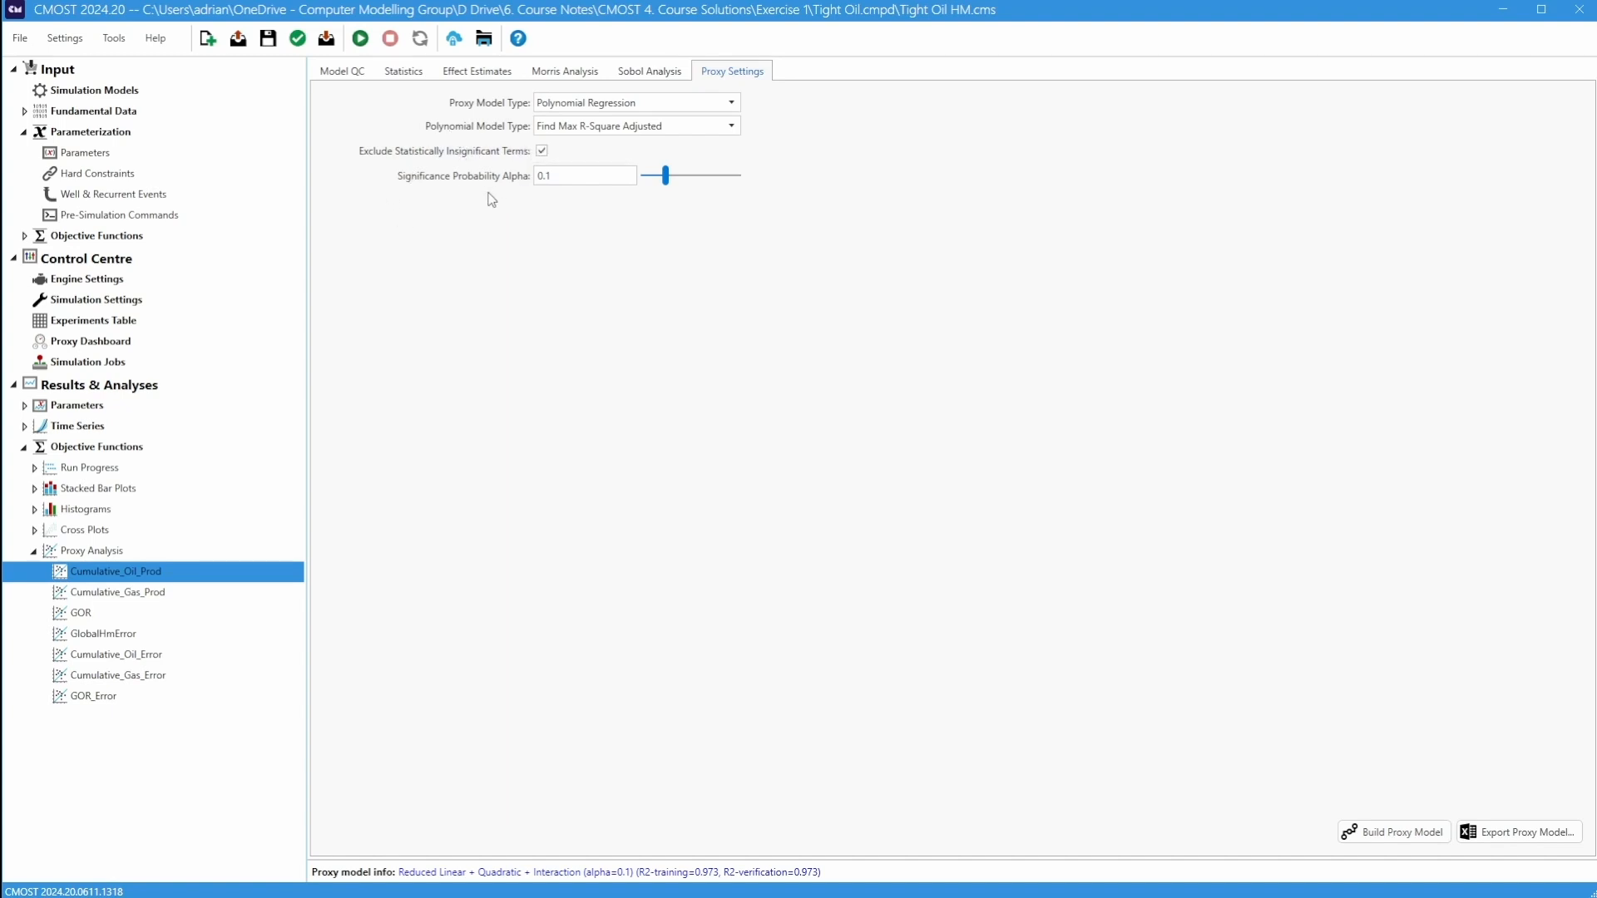
{"action": "left_click", "coordinate": [198, 589]}
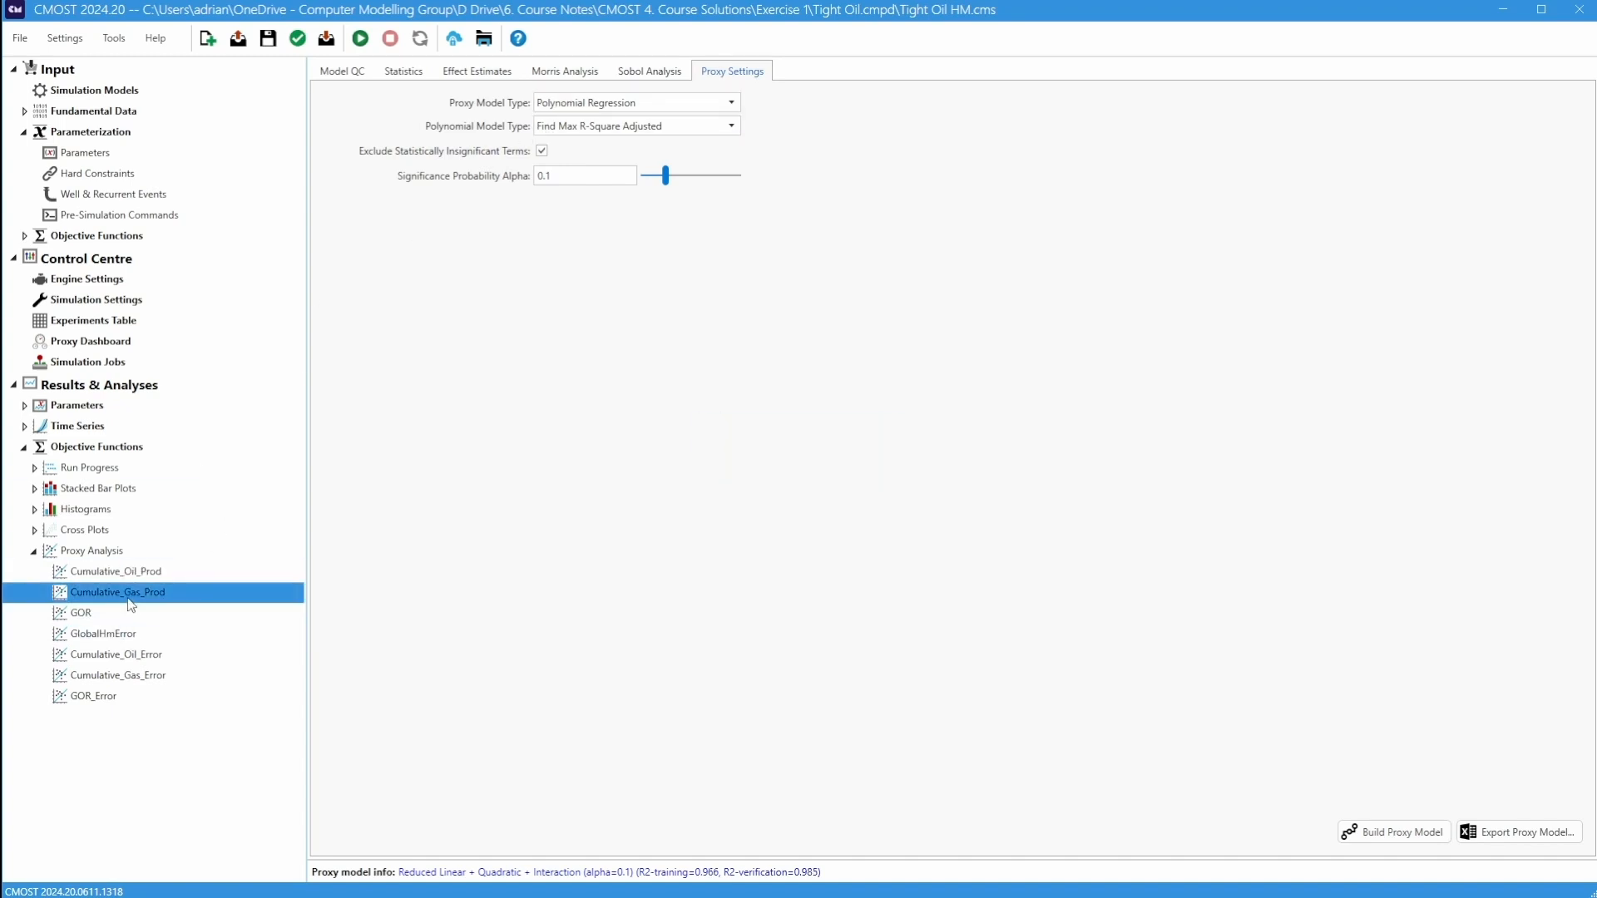
{"action": "left_click", "coordinate": [92, 618]}
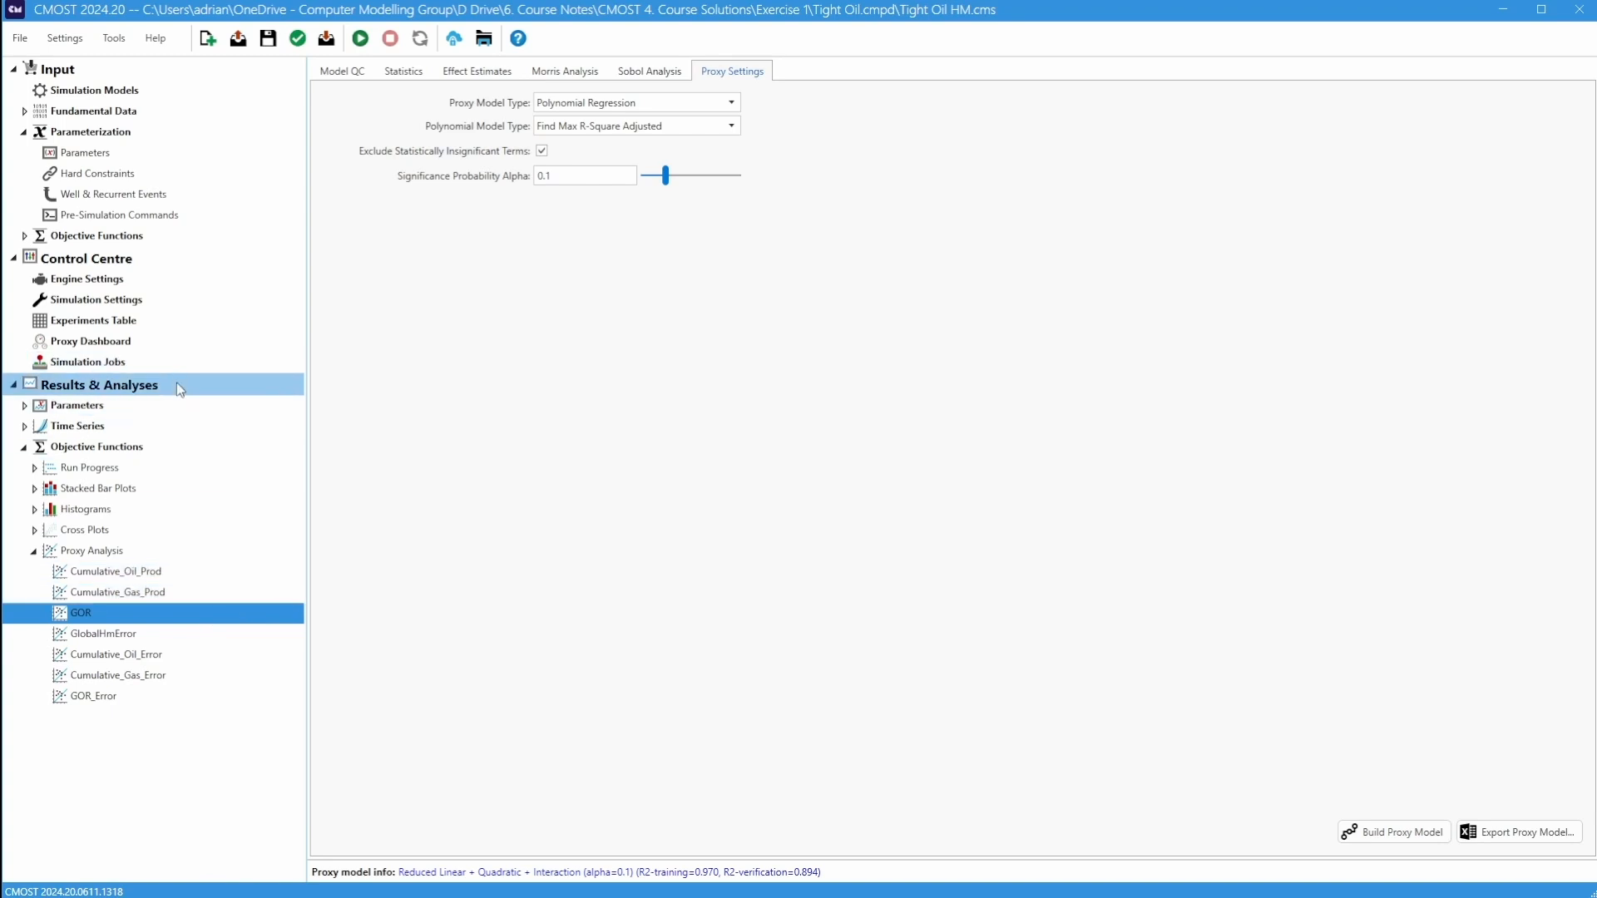
- Open the Proxy Dashboard and compare the simulated, proxy and field history curves for experiment 105
{"action": "left_click", "coordinate": [90, 341]}
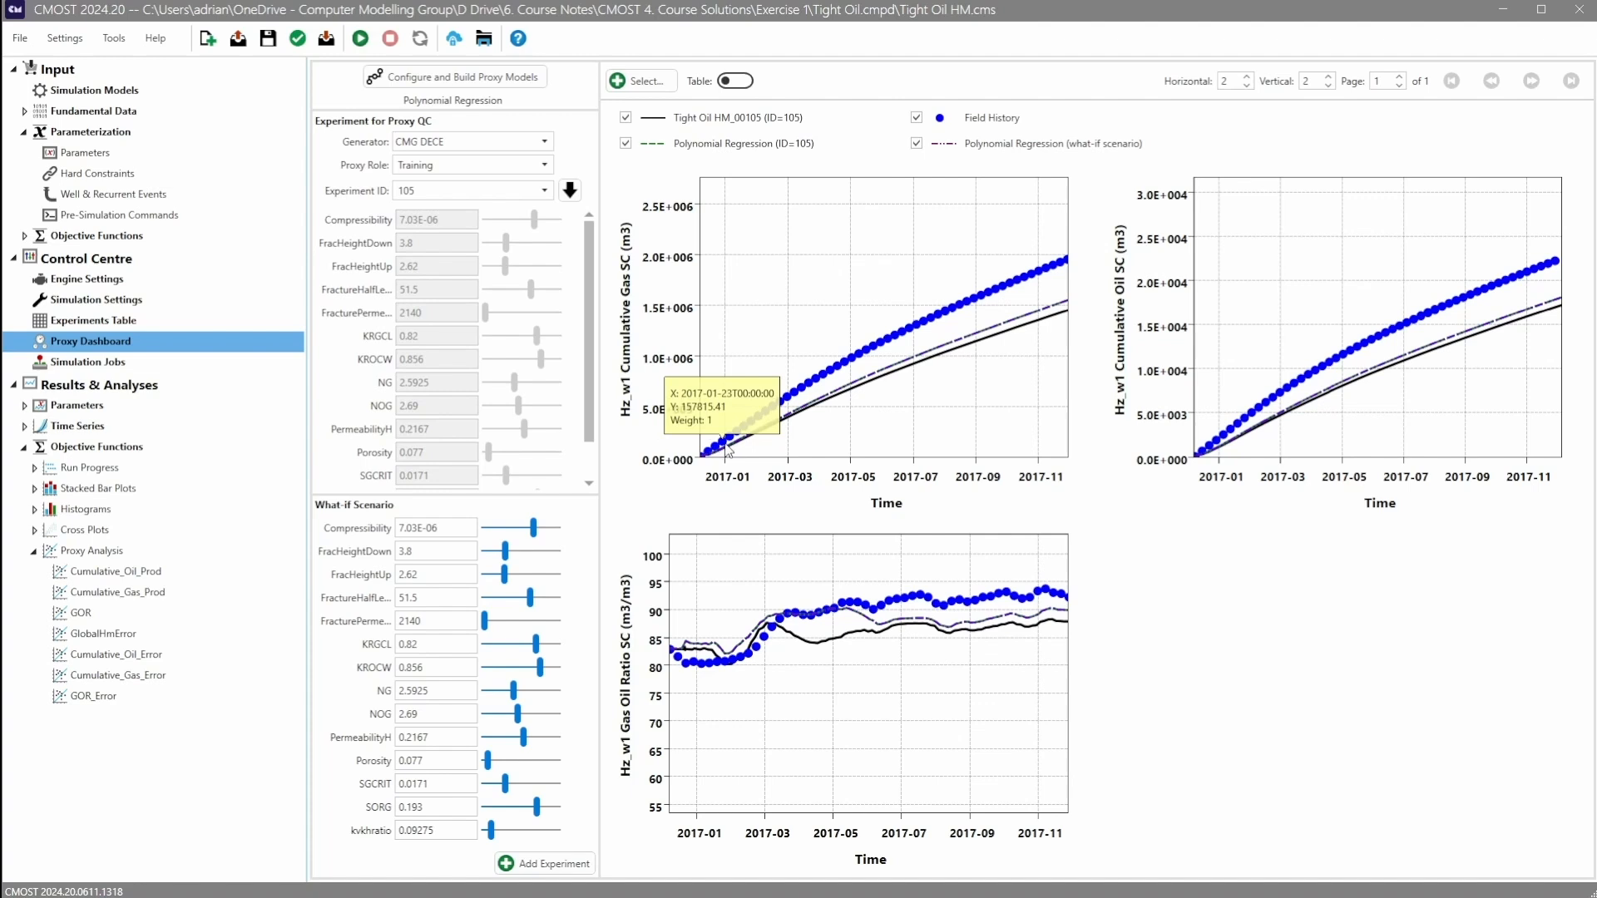
{"action": "mouse_move", "coordinate": [1060, 267]}
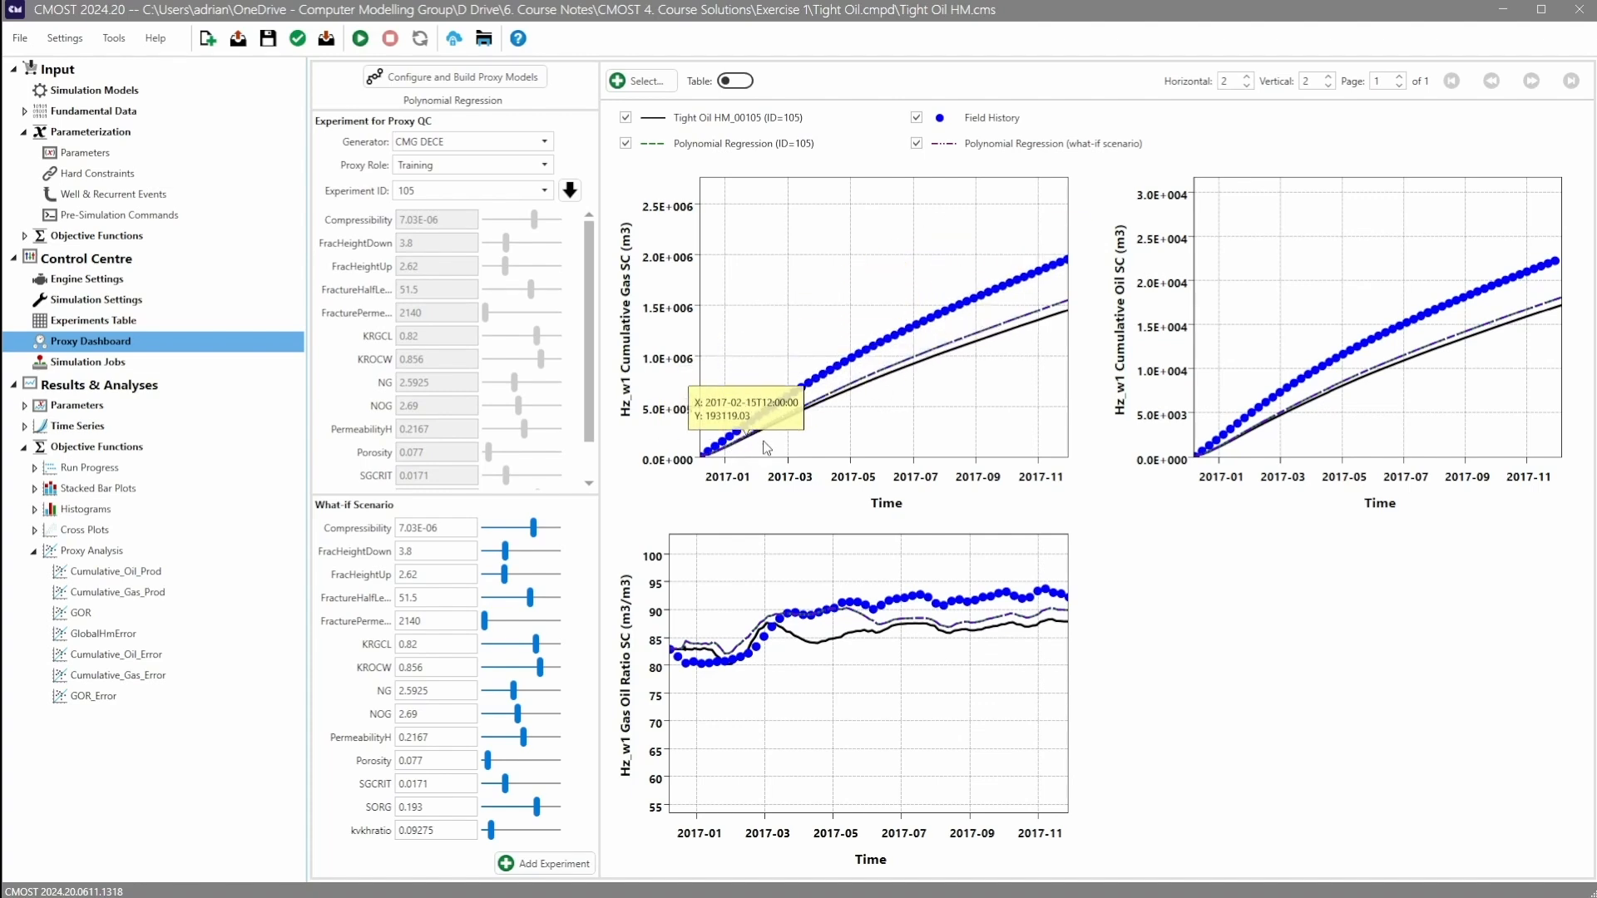
{"action": "mouse_move", "coordinate": [1066, 316]}
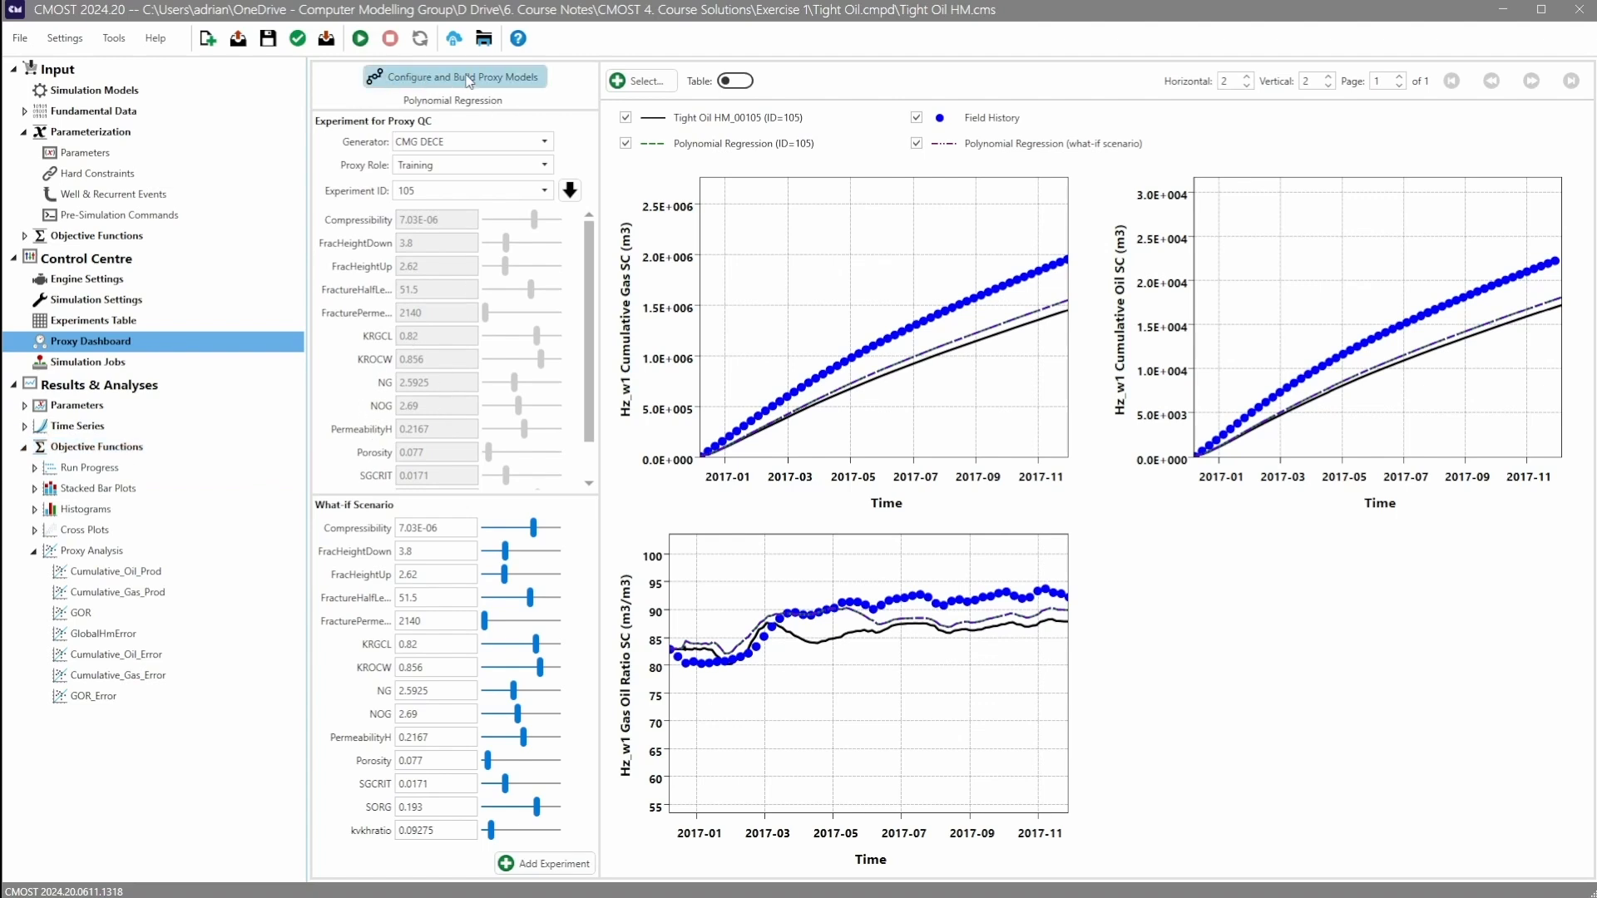
- Build the time-series proxy models using Polynomial Regression with the Find Max R-Square Adjusted option
{"action": "left_click", "coordinate": [494, 77]}
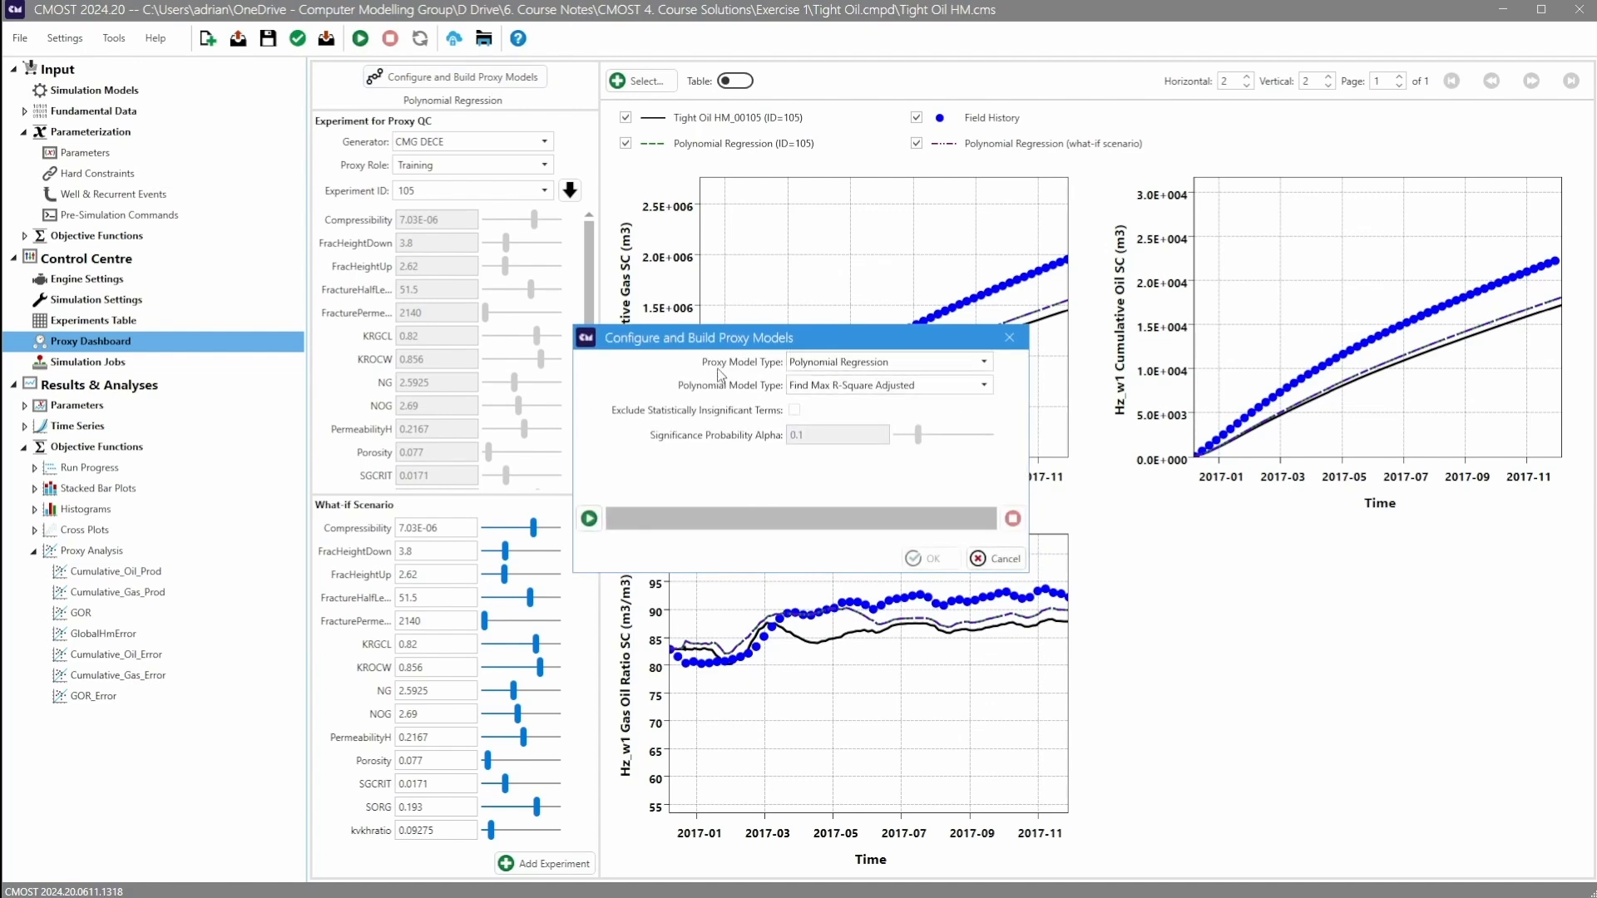
{"action": "left_click", "coordinate": [888, 363]}
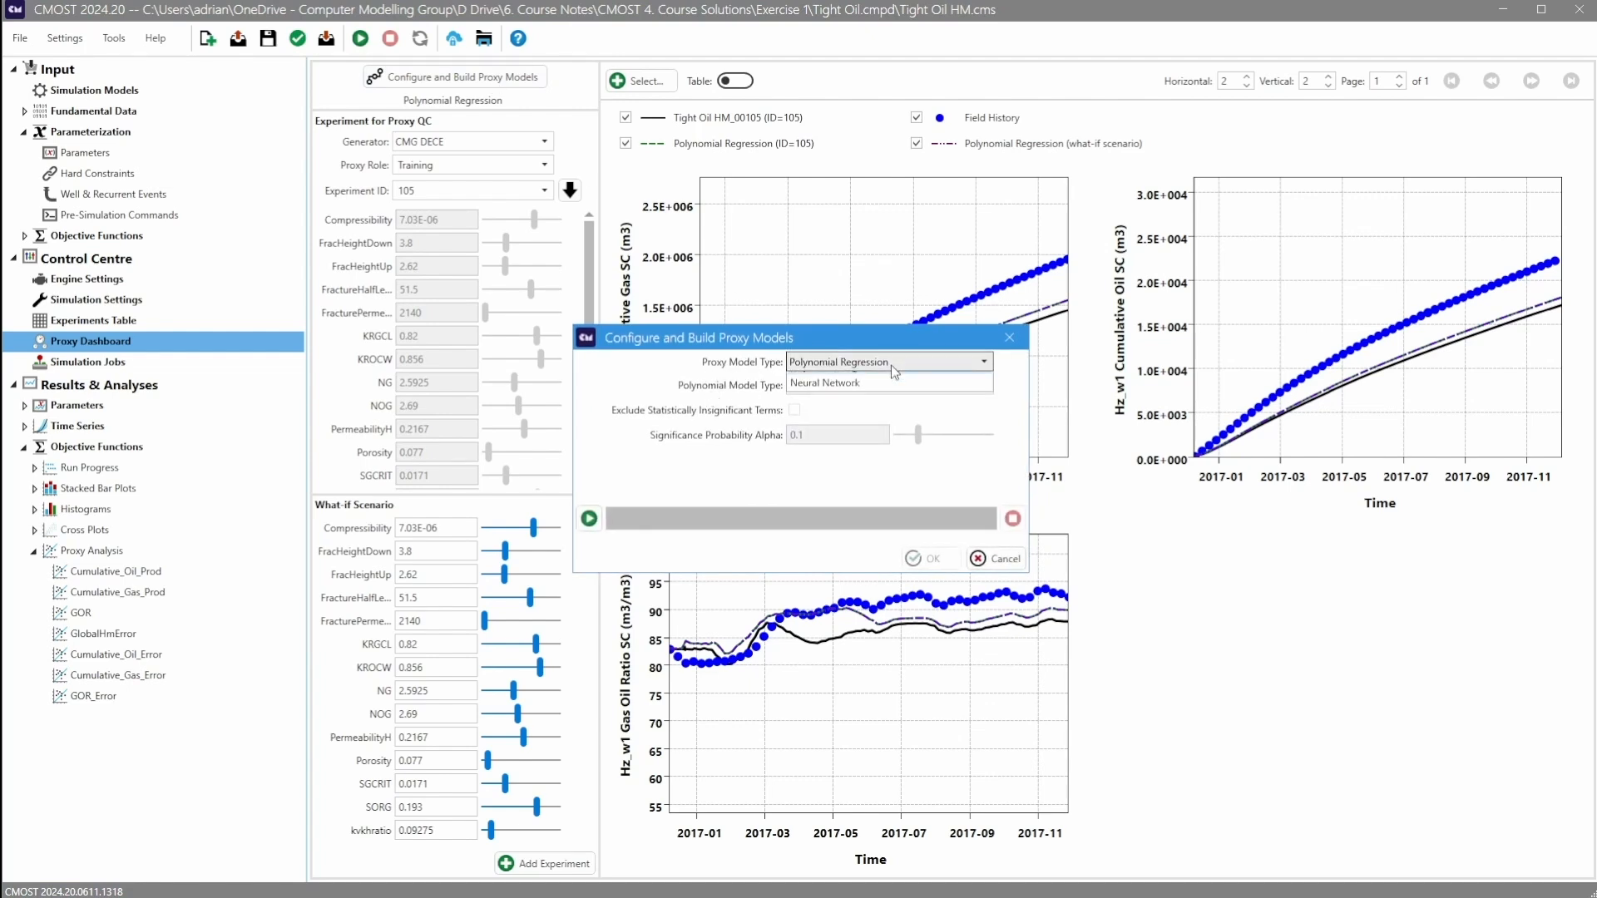
{"action": "left_click", "coordinate": [678, 408]}
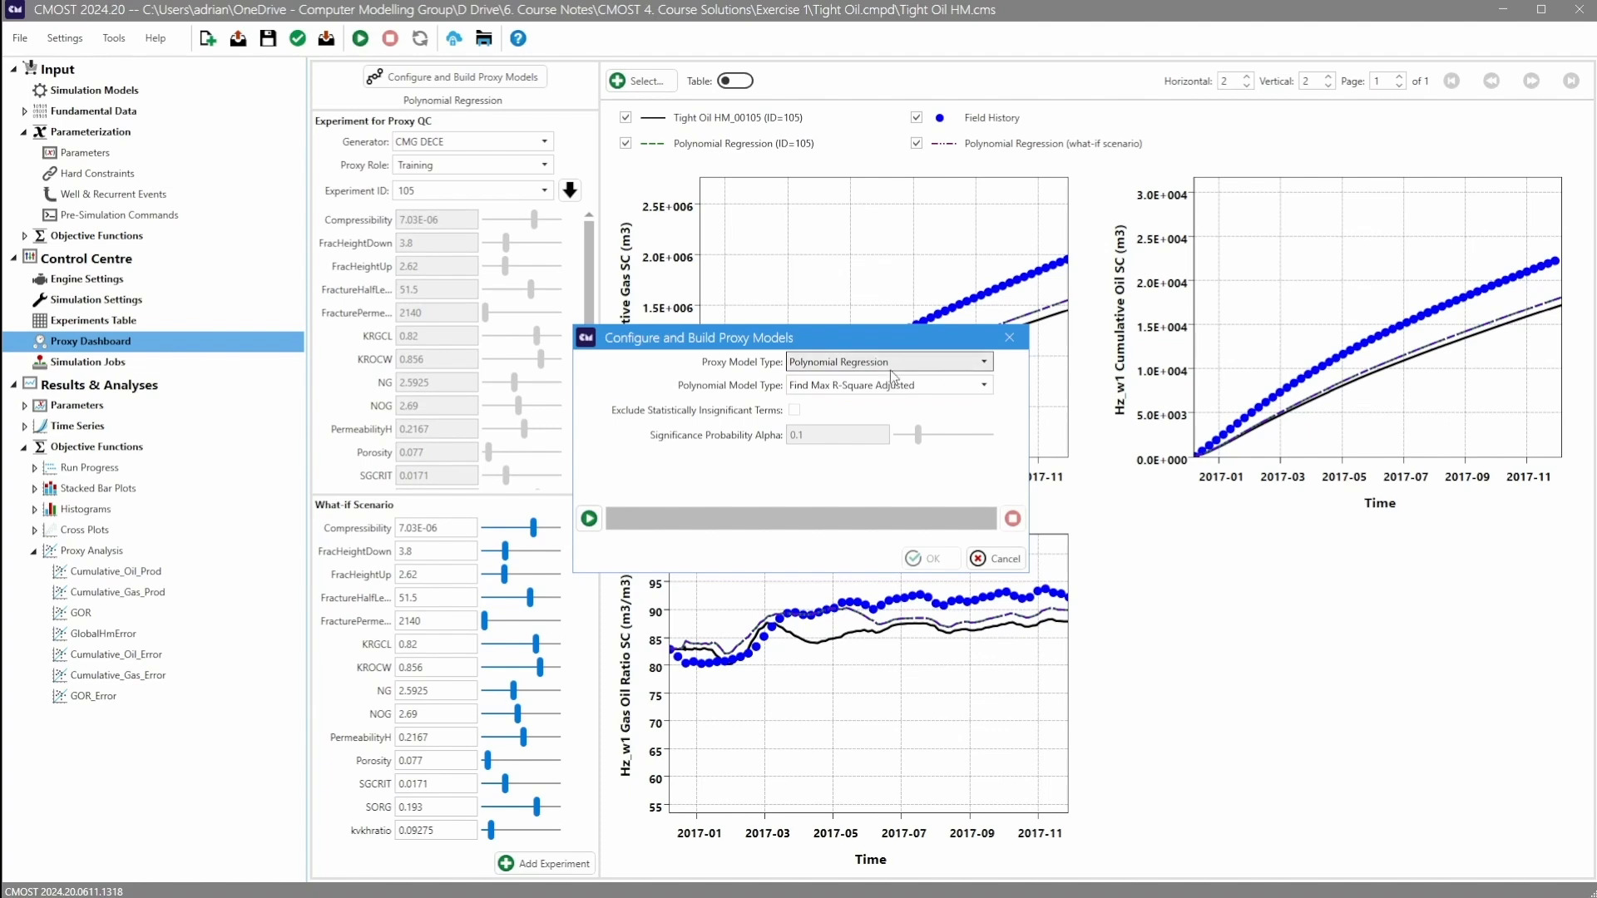
{"action": "left_click", "coordinate": [589, 518]}
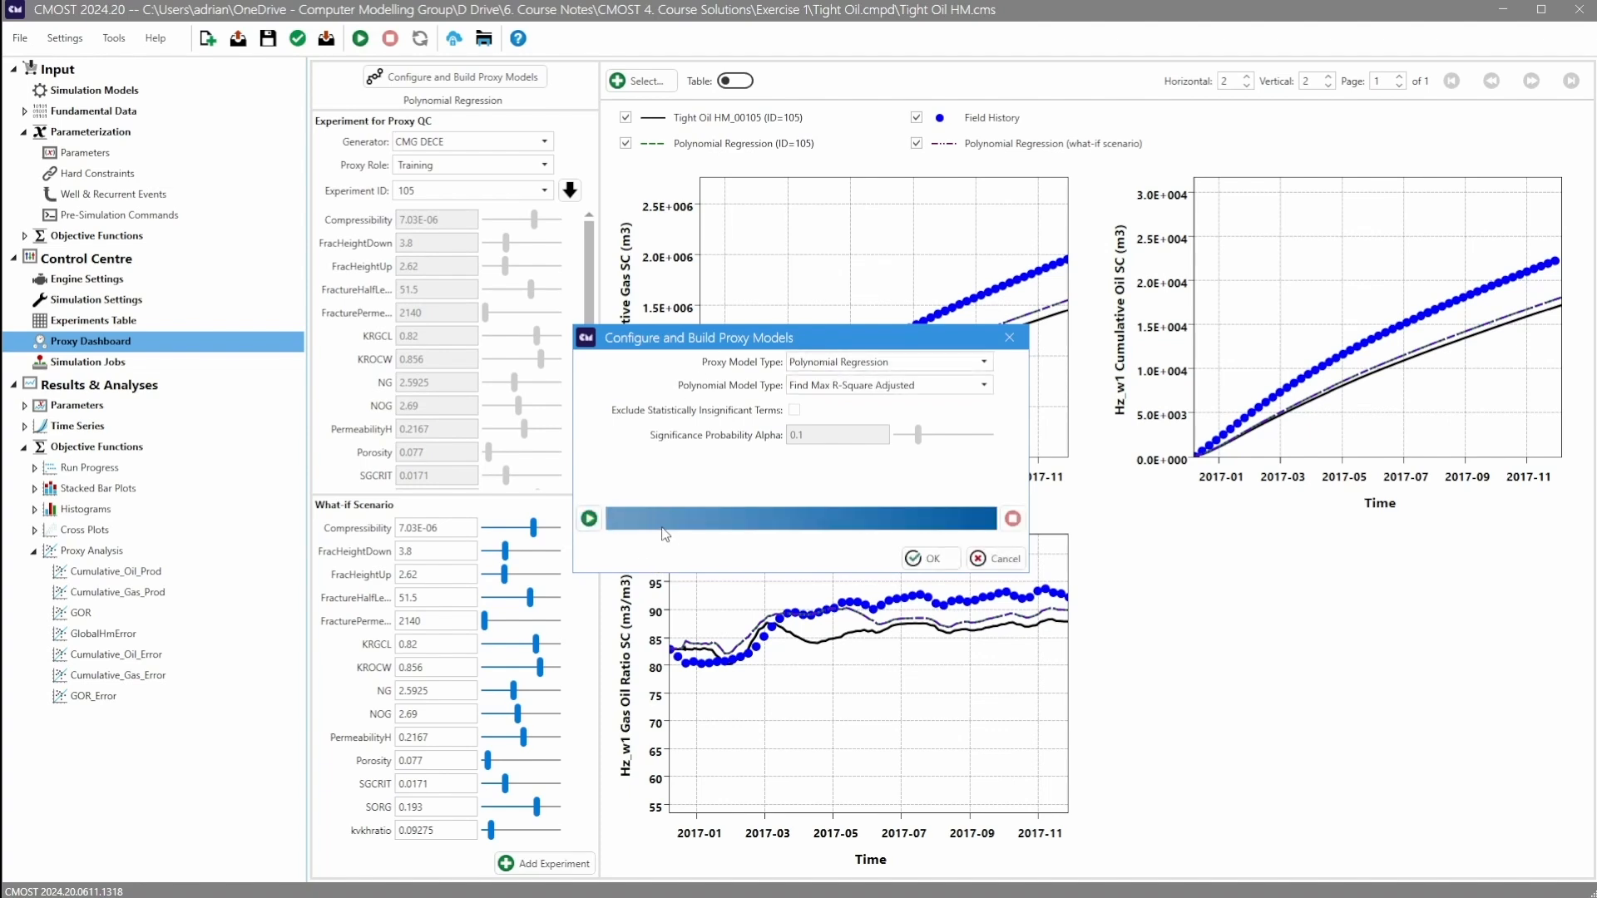
{"action": "left_click", "coordinate": [933, 559]}
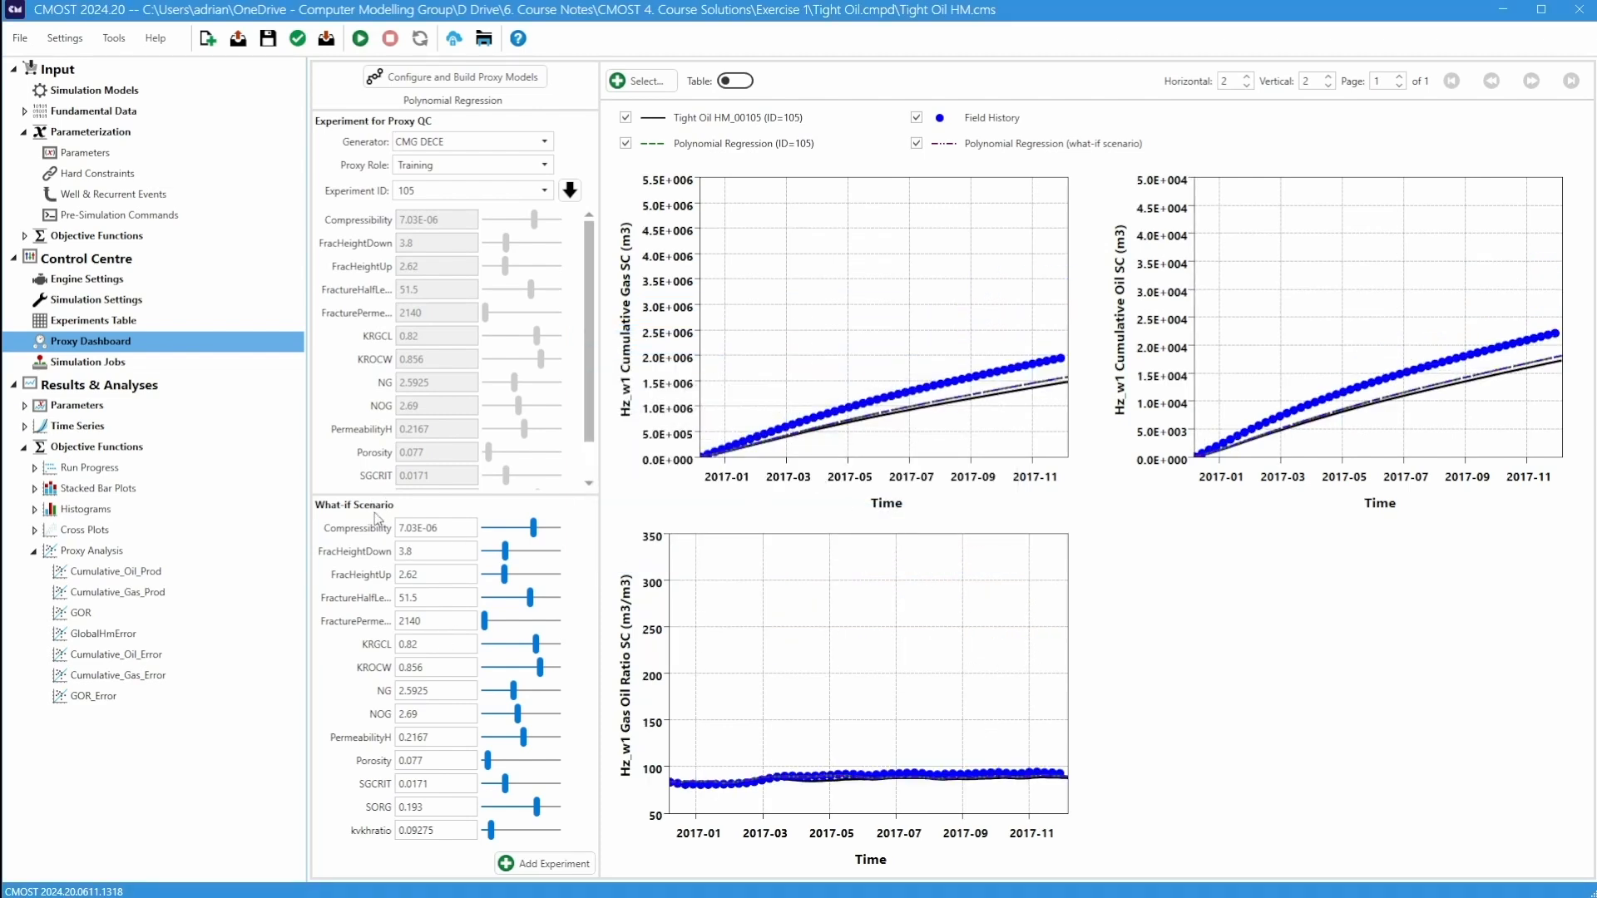
- Take a closer look at how the proxy and simulation curves compare with field history in the gas, oil and gas-oil ratio plots
{"action": "left_click_drag", "start_coordinate": [1064, 314], "coordinate": [700, 462]}
{"action": "left_click_drag", "start_coordinate": [1545, 308], "coordinate": [1195, 525]}
{"action": "left_click_drag", "start_coordinate": [1067, 737], "coordinate": [654, 831]}
{"action": "mouse_move", "coordinate": [759, 695]}
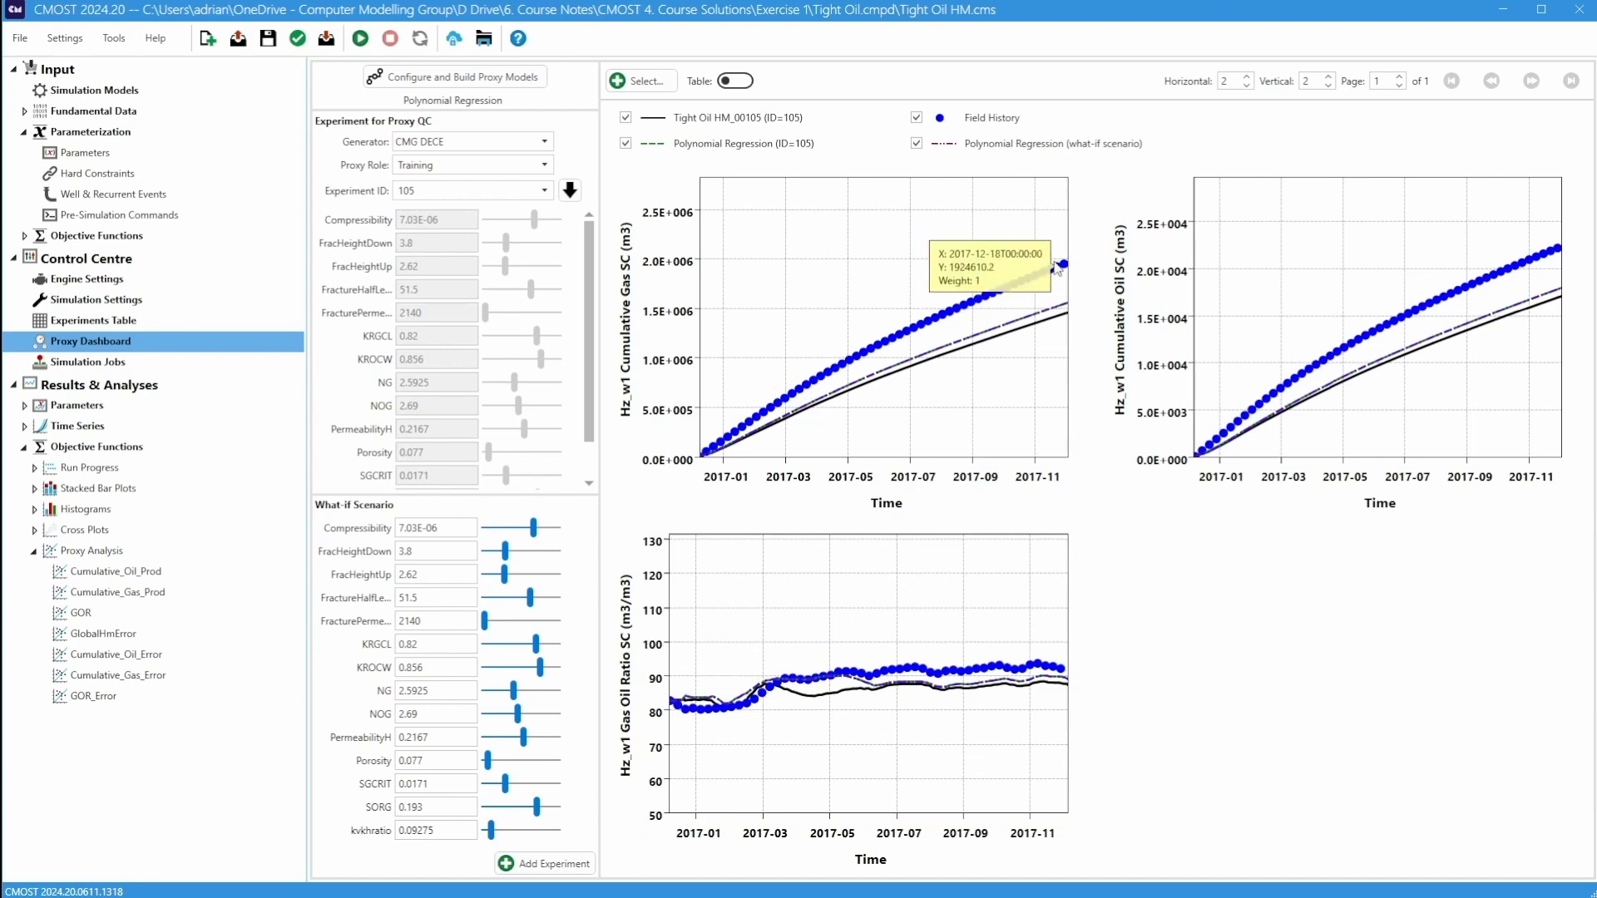
{"action": "mouse_move", "coordinate": [963, 356]}
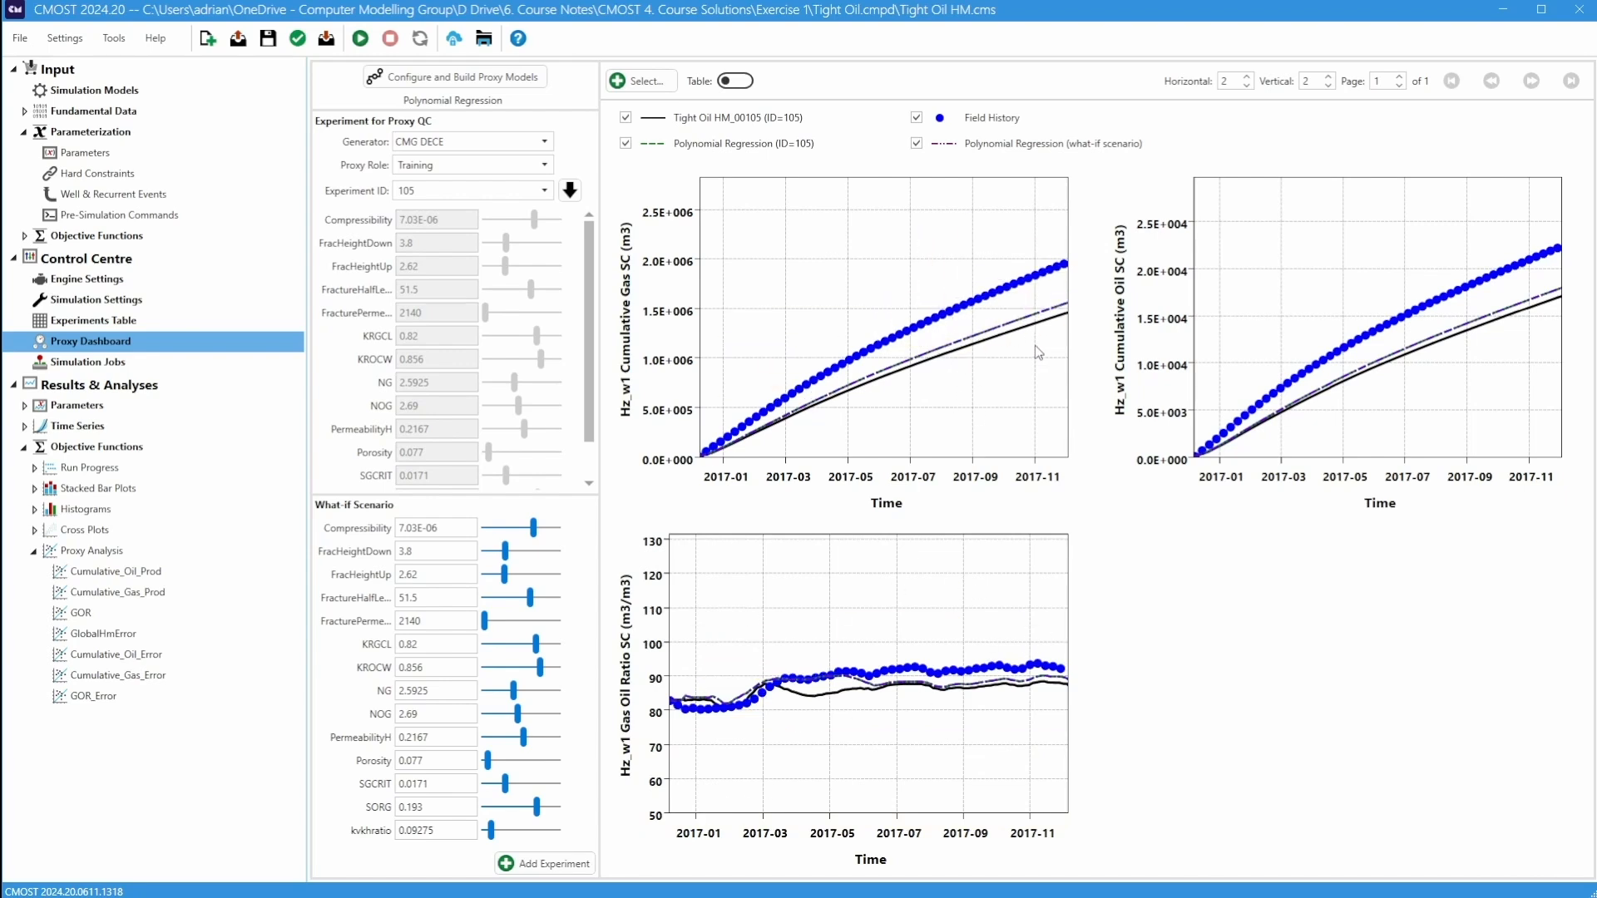
{"action": "mouse_move", "coordinate": [1058, 326]}
- Try a what-if scenario with Compressibility 6.01E-06, FracturePermeability 9140, PermeabilityH 0.15022273 and KRGCL 0.62909091
{"action": "mouse_move", "coordinate": [533, 526]}
{"action": "left_mouse_down"}
{"action": "mouse_move", "coordinate": [492, 546]}
{"action": "mouse_move", "coordinate": [560, 539]}
{"action": "left_mouse_up"}
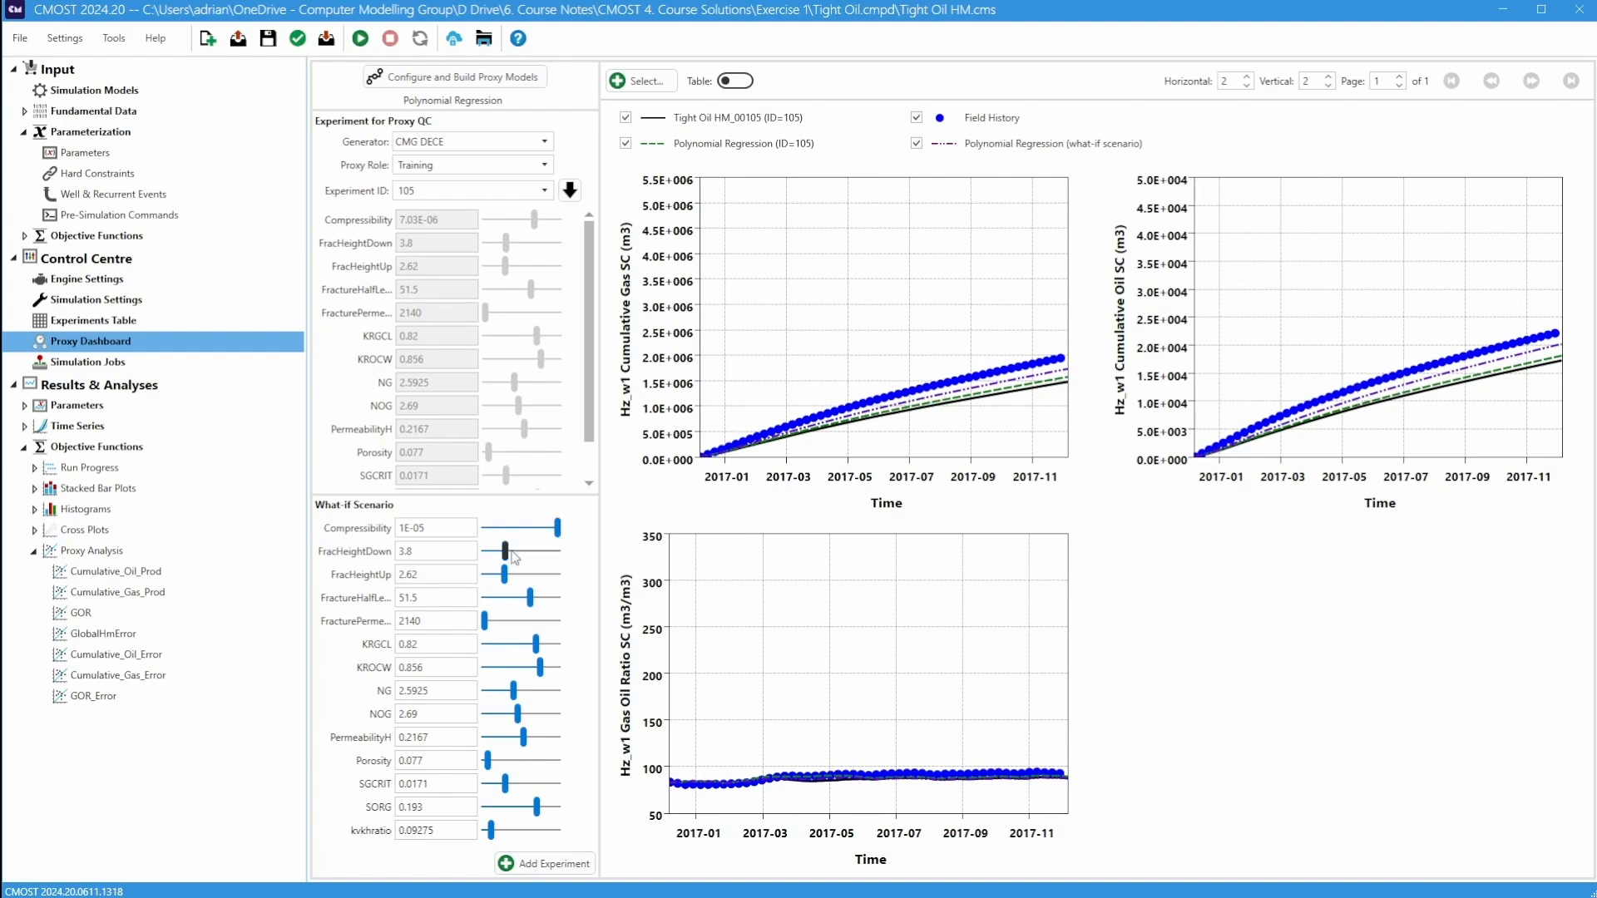
{"action": "left_click_drag", "start_coordinate": [559, 539], "coordinate": [525, 537]}
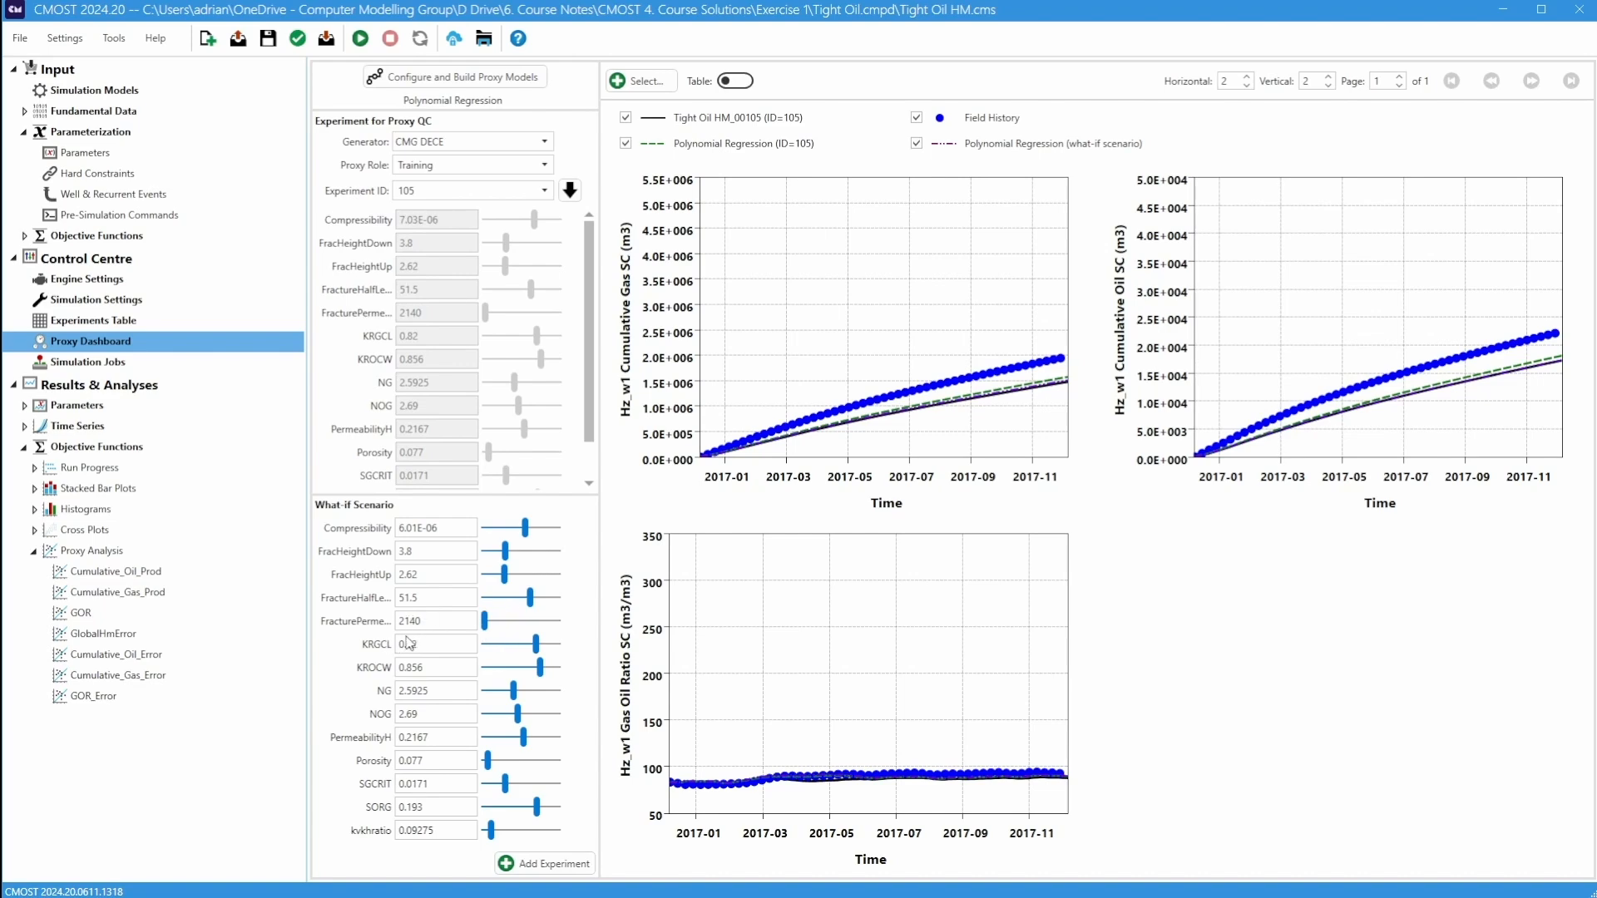
{"action": "left_click_drag", "start_coordinate": [486, 619], "coordinate": [518, 620]}
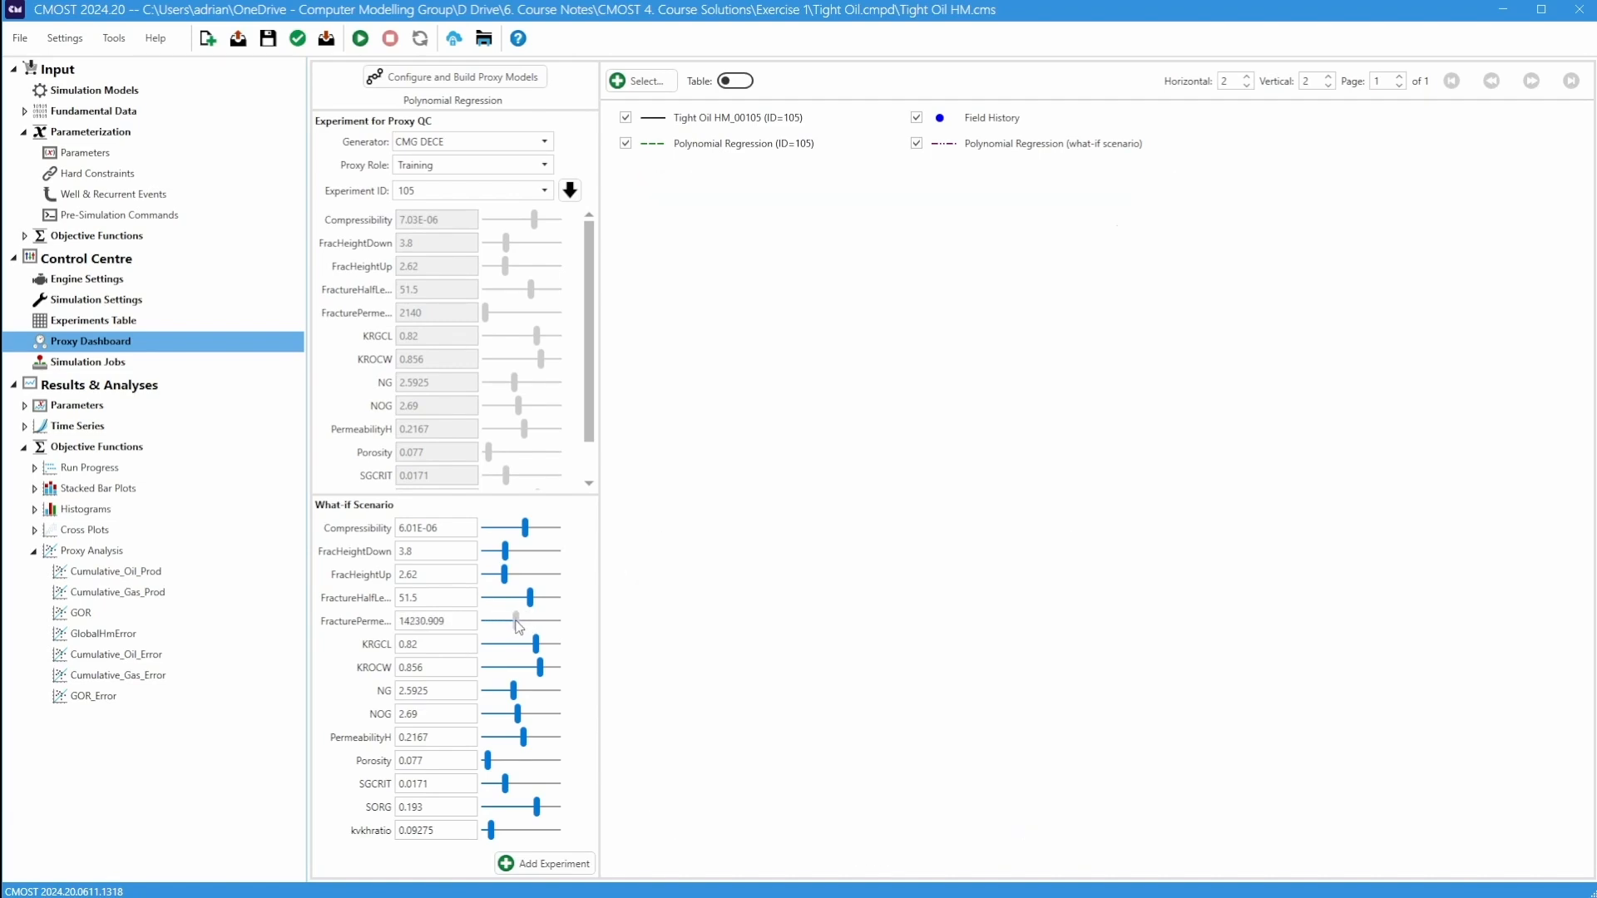
{"action": "left_click_drag", "start_coordinate": [518, 620], "coordinate": [501, 626]}
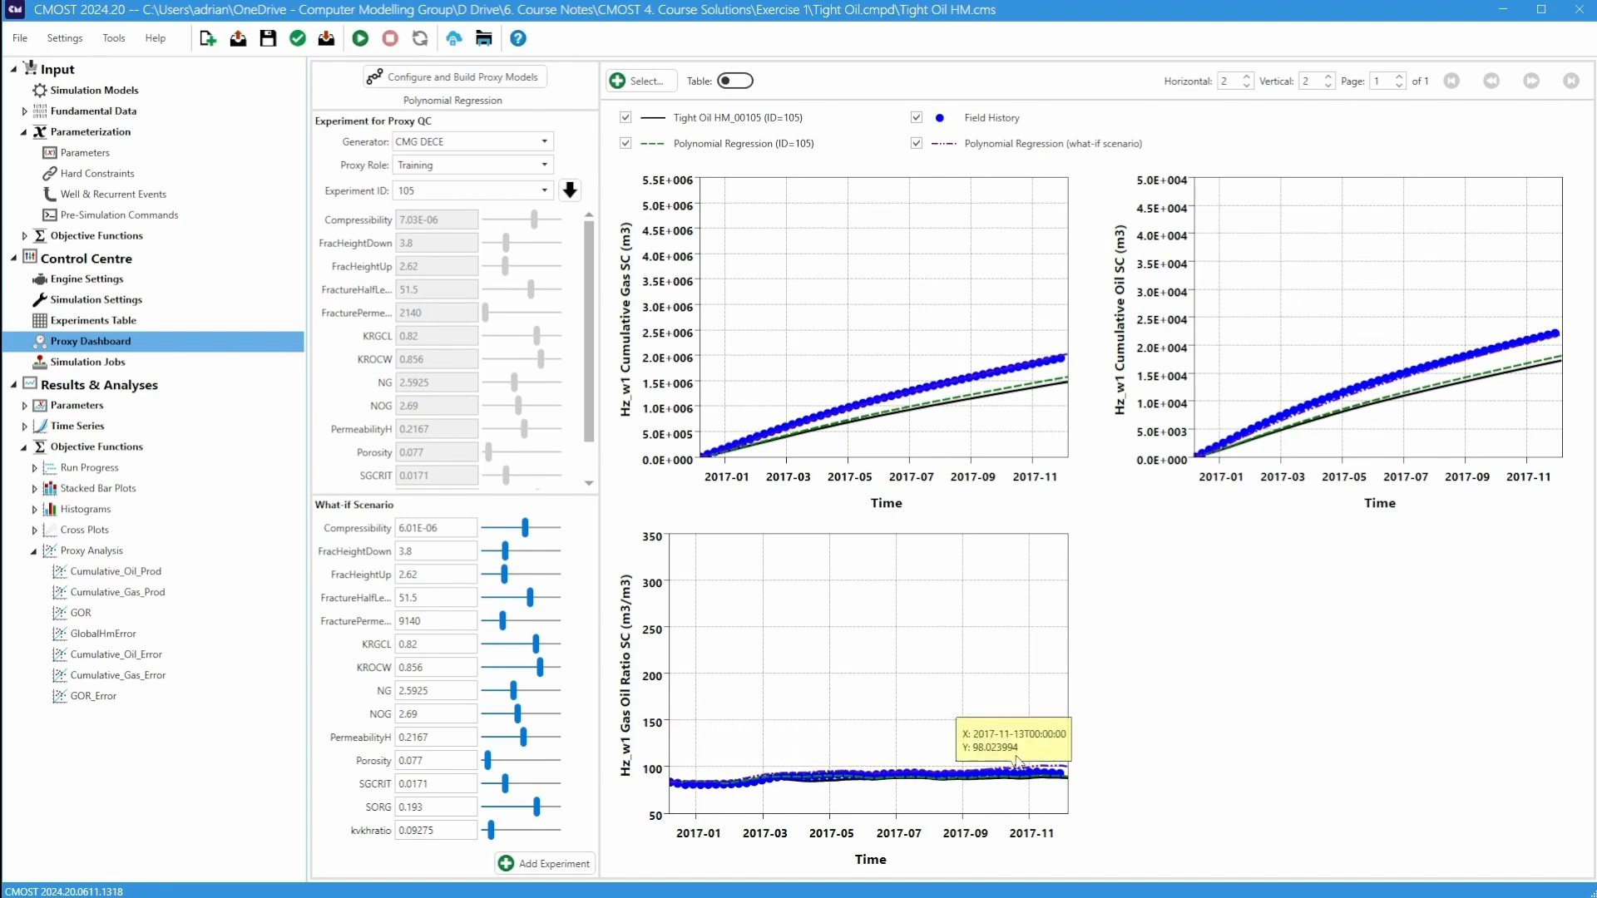
{"action": "left_click_drag", "start_coordinate": [523, 737], "coordinate": [516, 742]}
{"action": "left_click_drag", "start_coordinate": [536, 652], "coordinate": [512, 652]}
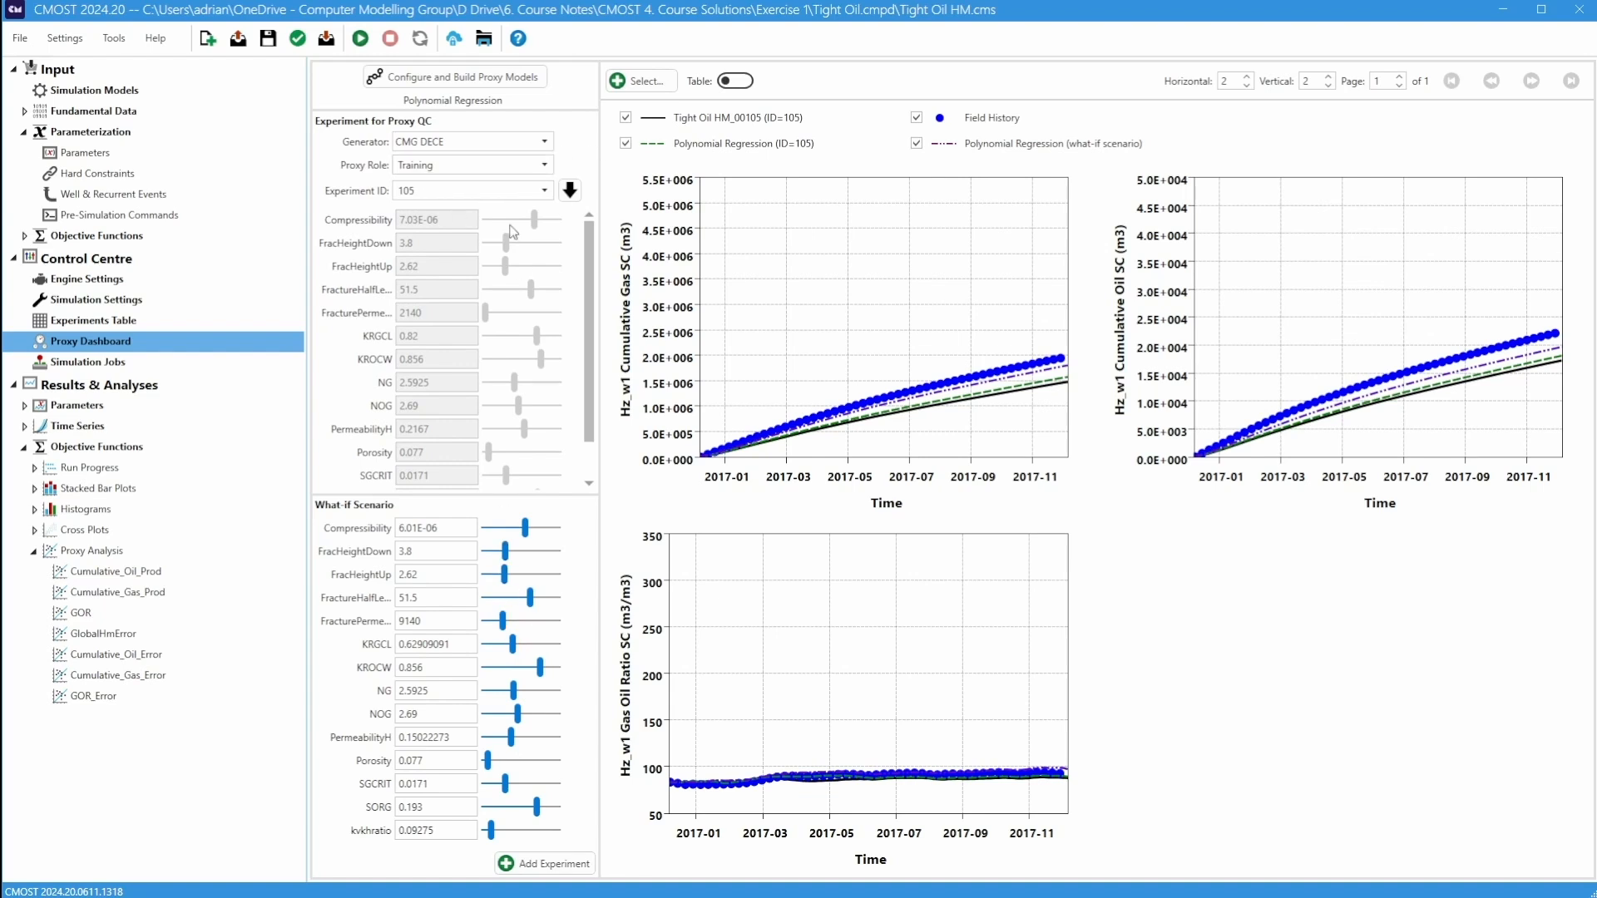
- Reset the what-if scenario to experiment 105's parameter values and raise FracturePermeability to about 7549
{"action": "left_click", "coordinate": [570, 191]}
{"action": "left_click", "coordinate": [571, 192]}
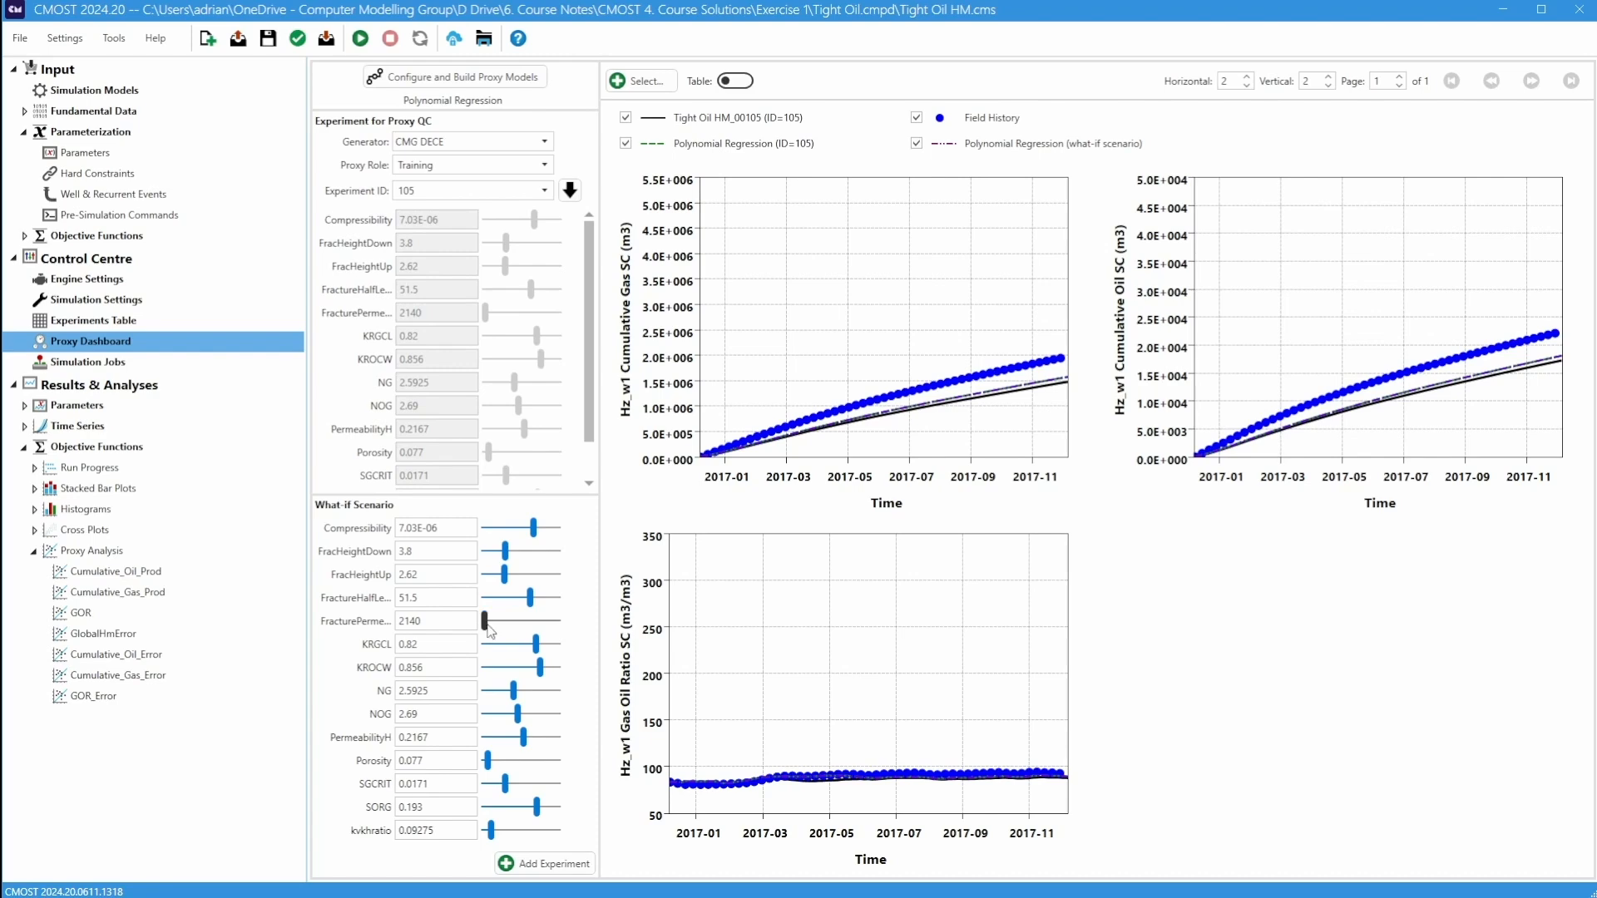
{"action": "left_click_drag", "start_coordinate": [488, 625], "coordinate": [500, 630]}
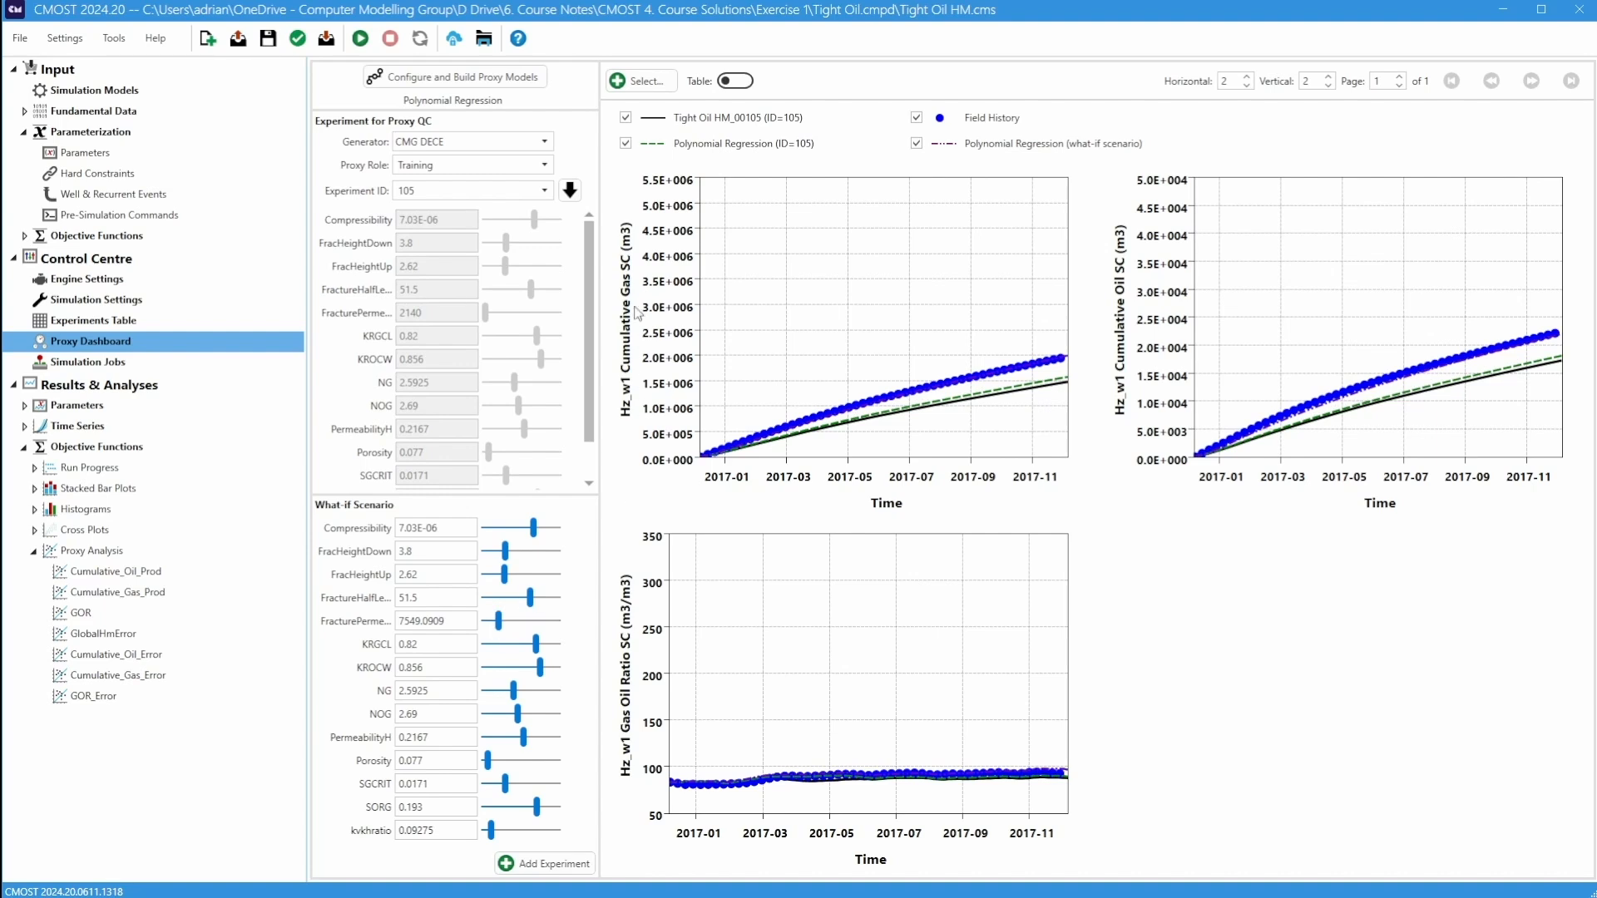
{"action": "mouse_move", "coordinate": [854, 792]}
- Add the current what-if scenario to the study as a new experiment
{"action": "double_click", "coordinate": [416, 577]}
{"action": "left_click", "coordinate": [556, 870]}
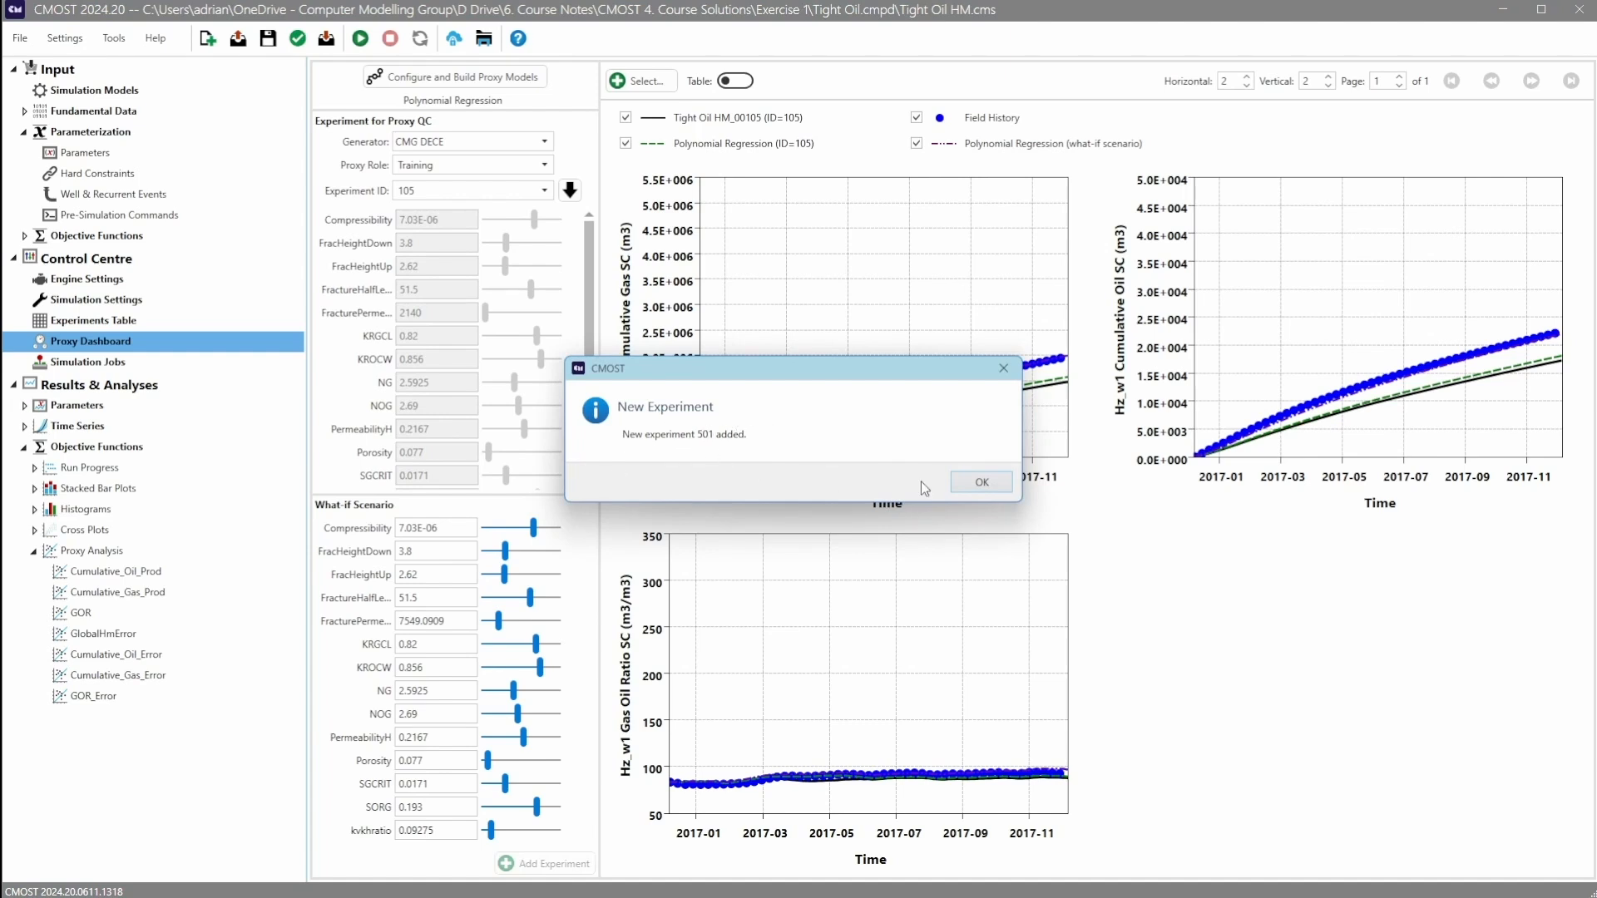
{"action": "left_click", "coordinate": [981, 483]}
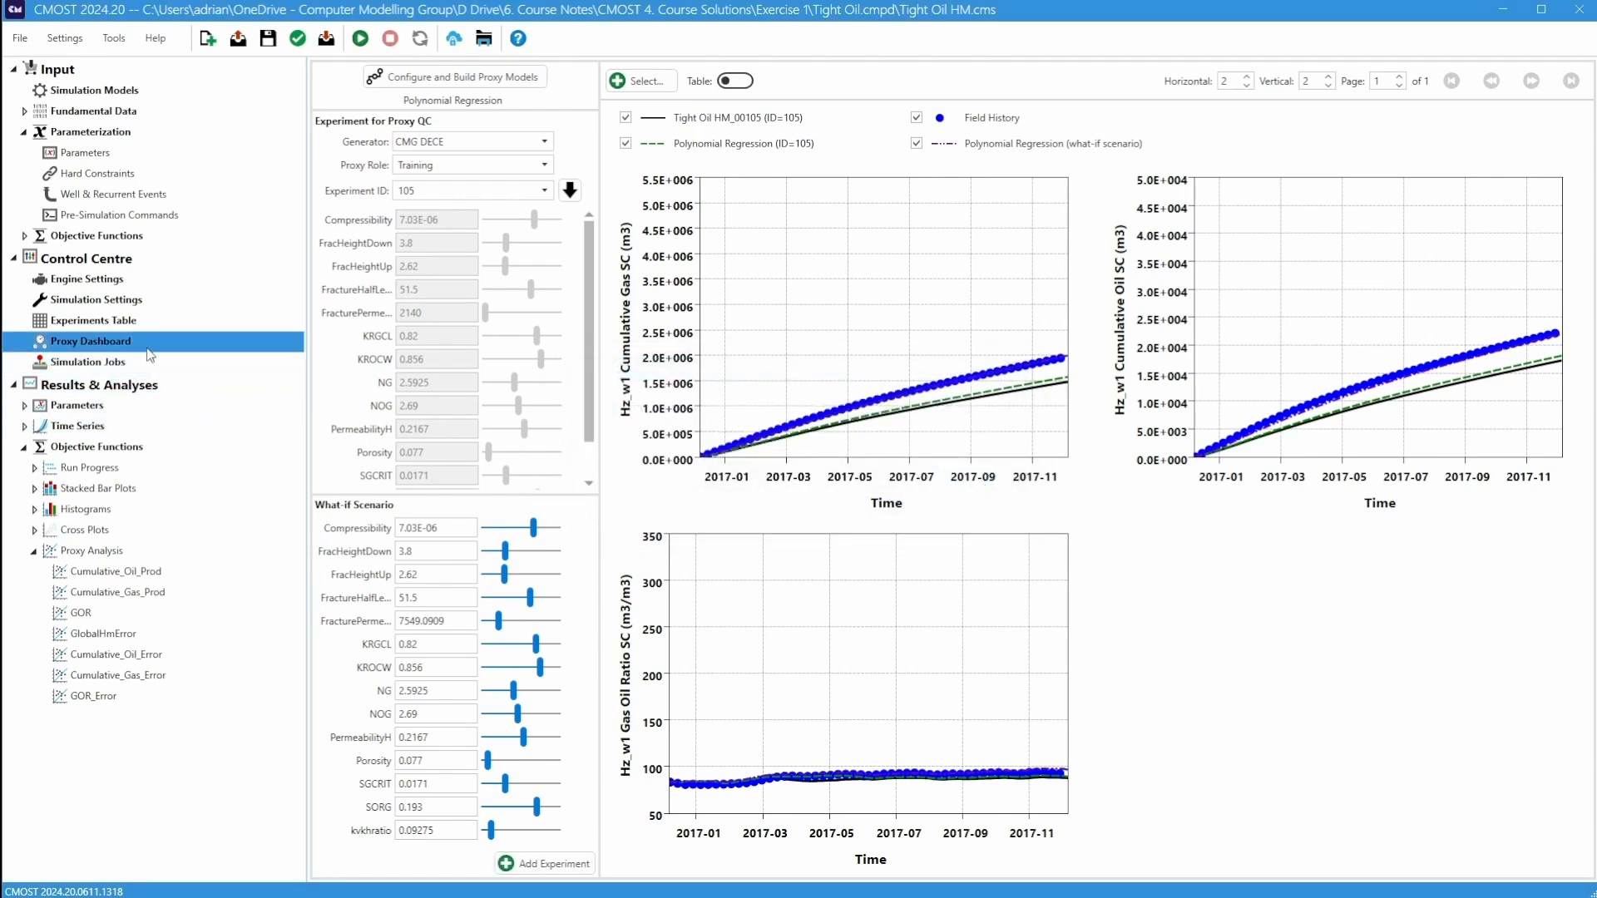
- Check the added experiment in the last row of the Experiments Table and return to the Proxy Dashboard
{"action": "left_click", "coordinate": [149, 319]}
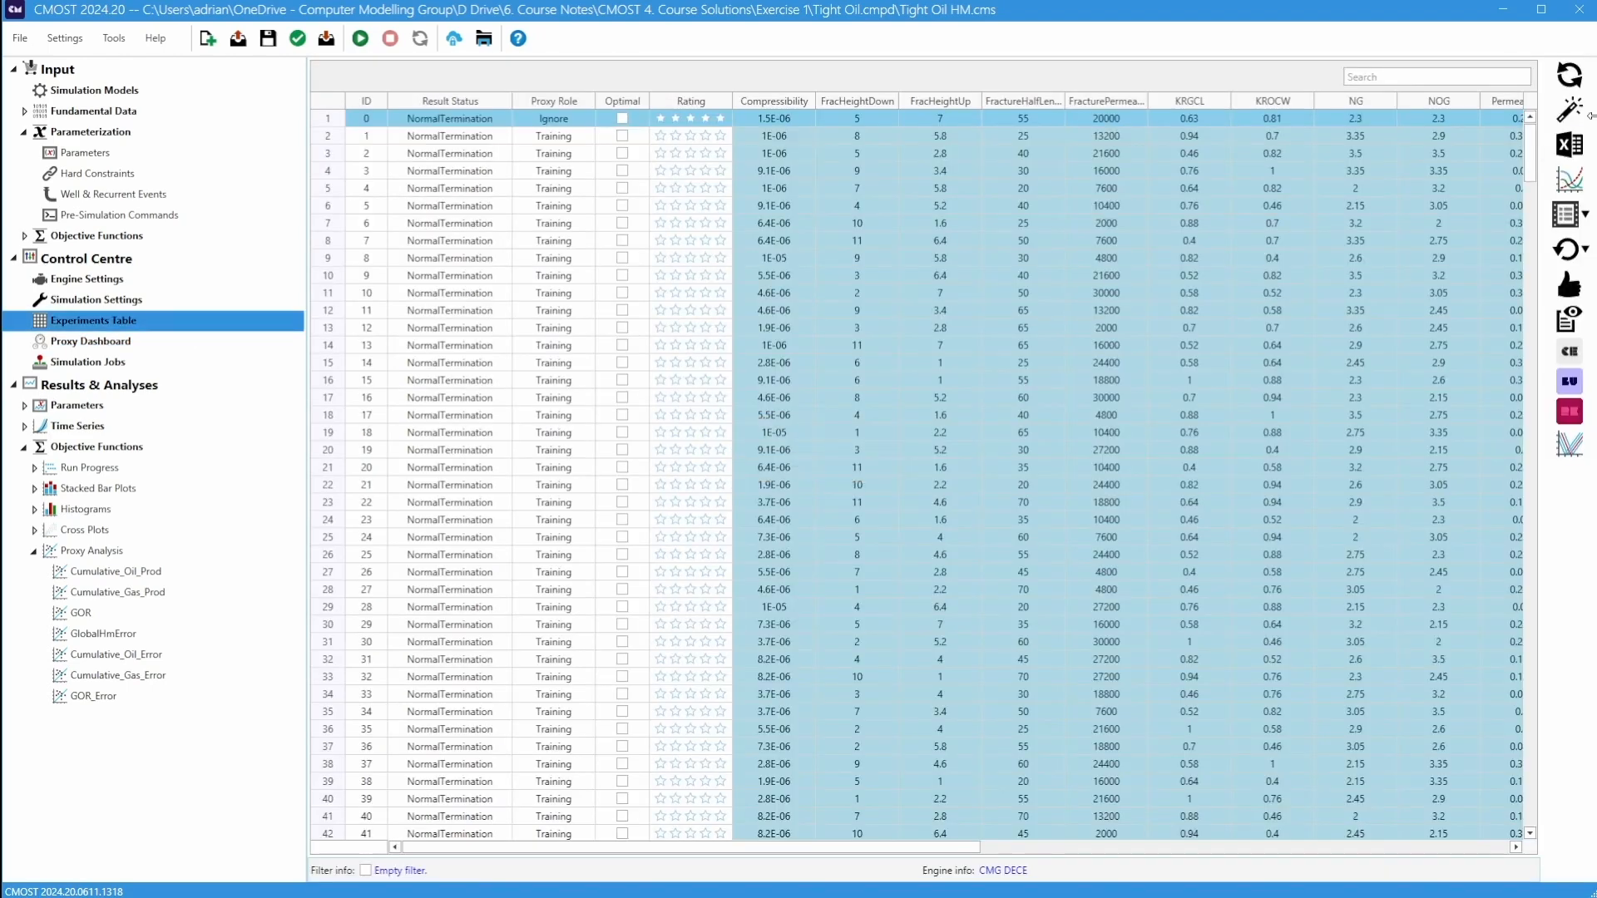
{"action": "left_click_drag", "start_coordinate": [1531, 153], "coordinate": [1534, 798]}
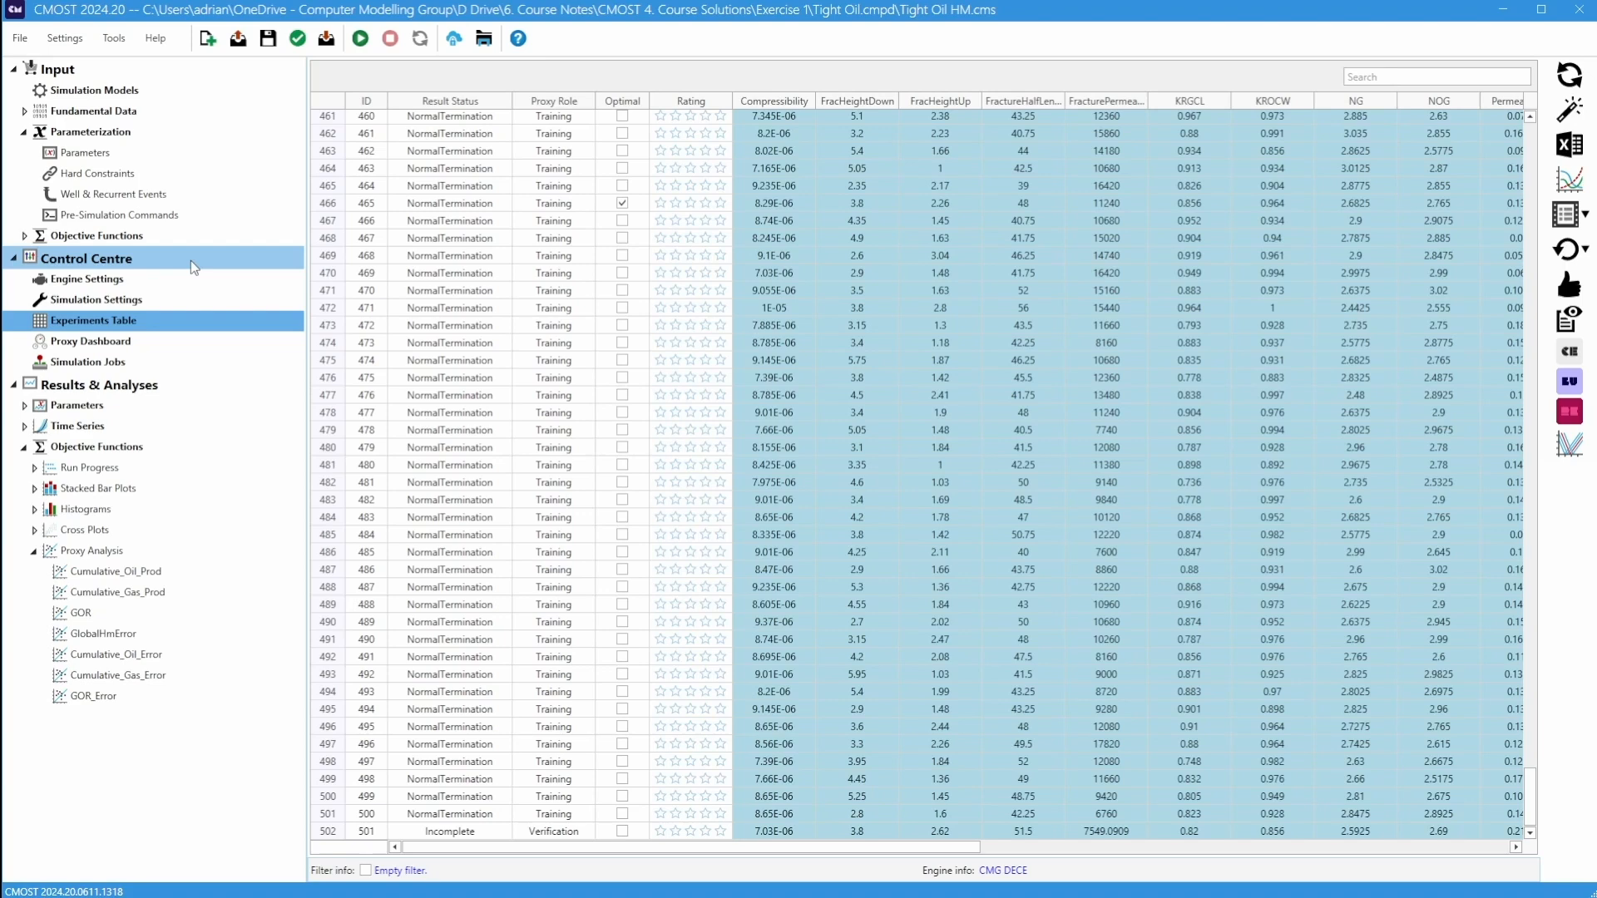
{"action": "left_click", "coordinate": [146, 342]}
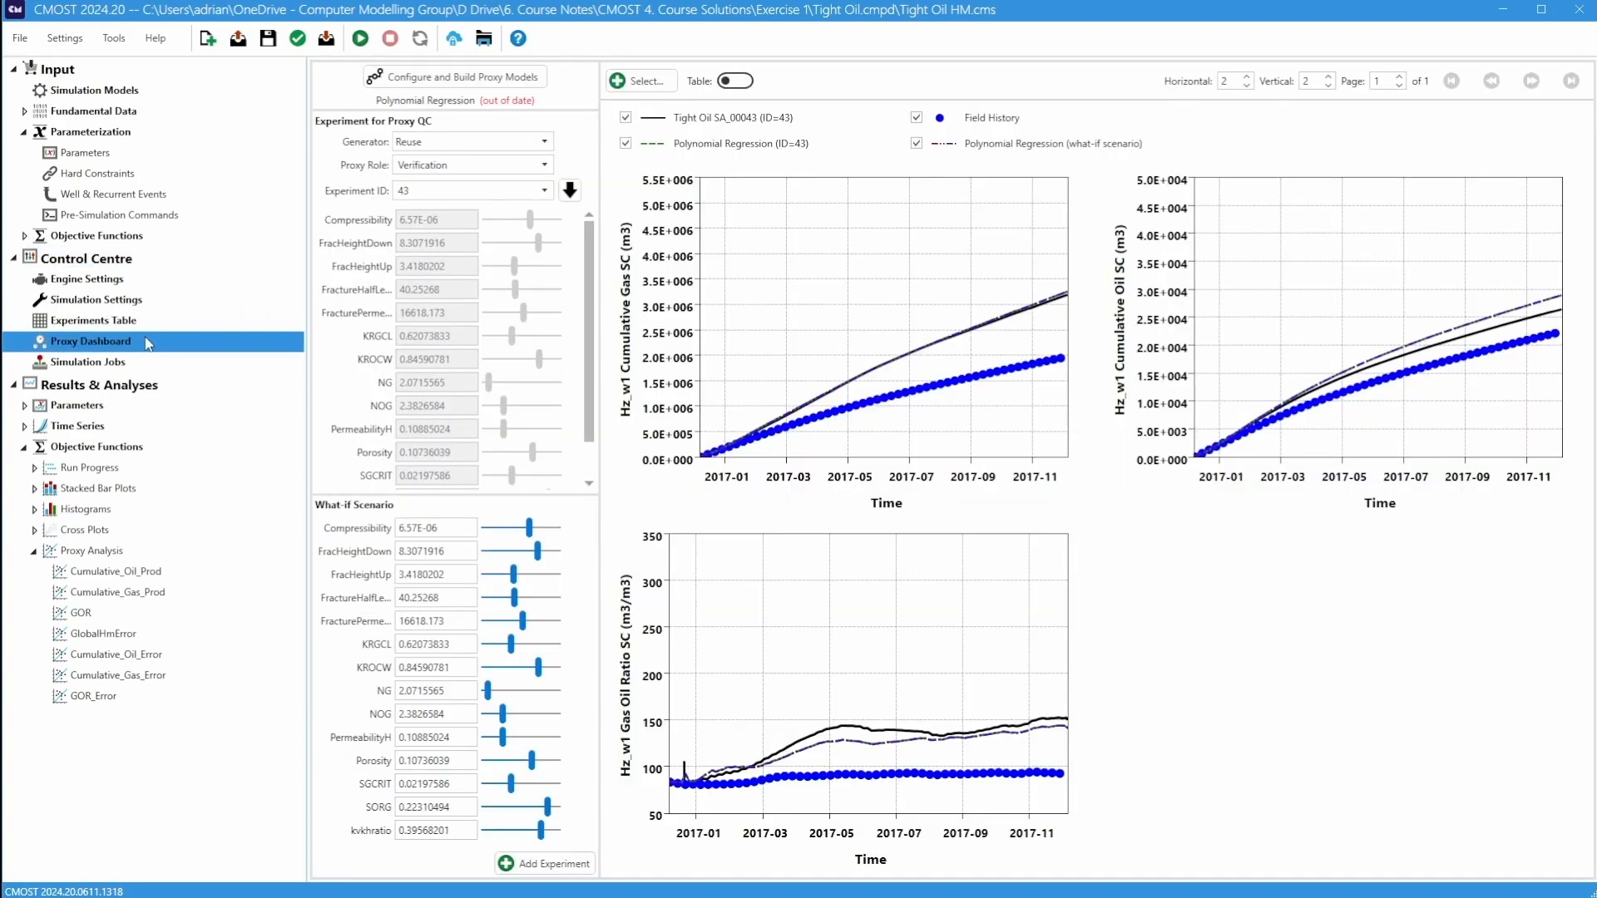